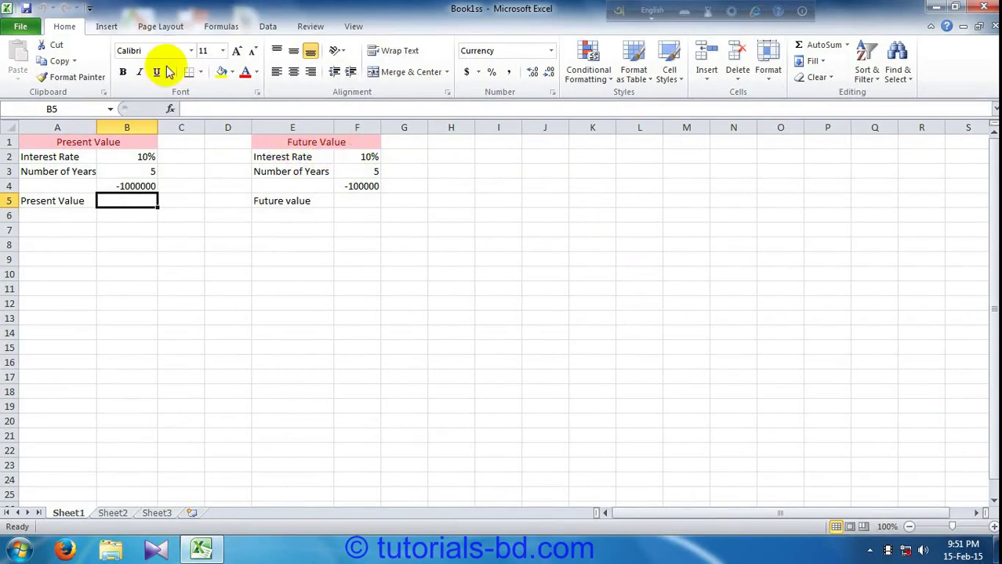
Switch the ribbon to the Formulas tab to show the function library
{"action": "left_click", "coordinate": [222, 29]}
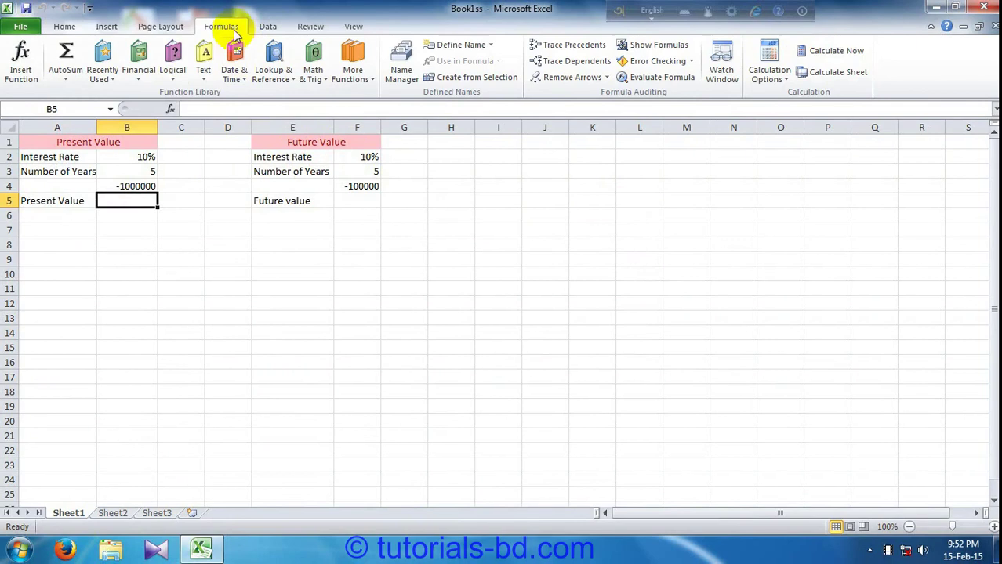
{"action": "left_click", "coordinate": [139, 74]}
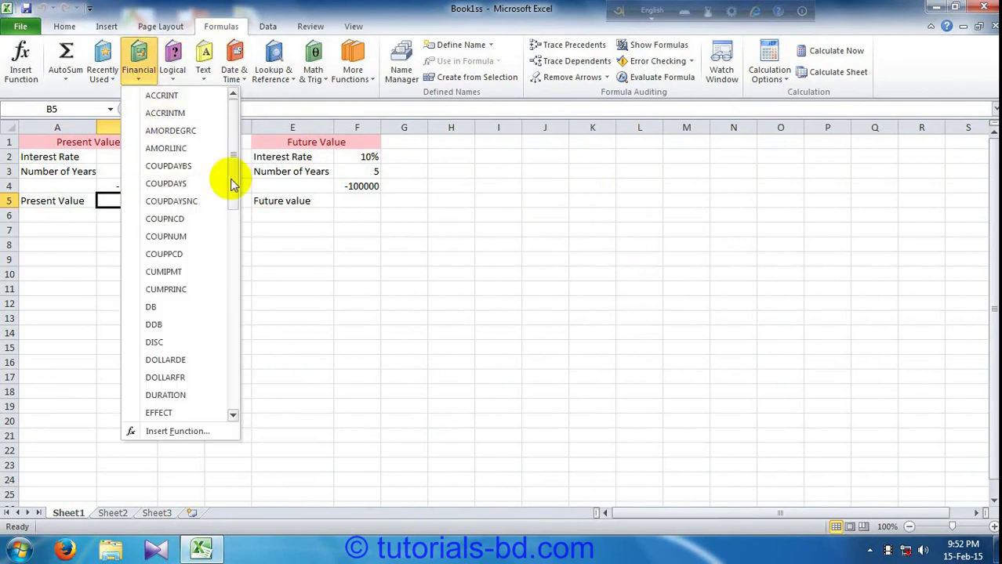
{"action": "mouse_move", "coordinate": [233, 178]}
{"action": "left_mouse_down"}
{"action": "mouse_move", "coordinate": [232, 204]}
{"action": "mouse_move", "coordinate": [227, 147]}
{"action": "left_mouse_up"}
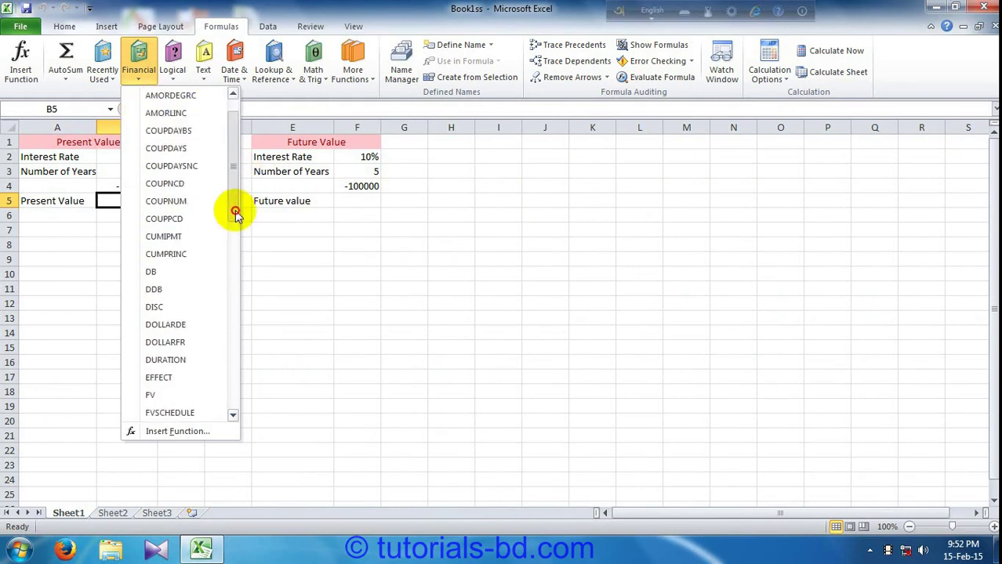
{"action": "left_click_drag", "start_coordinate": [235, 201], "coordinate": [233, 345]}
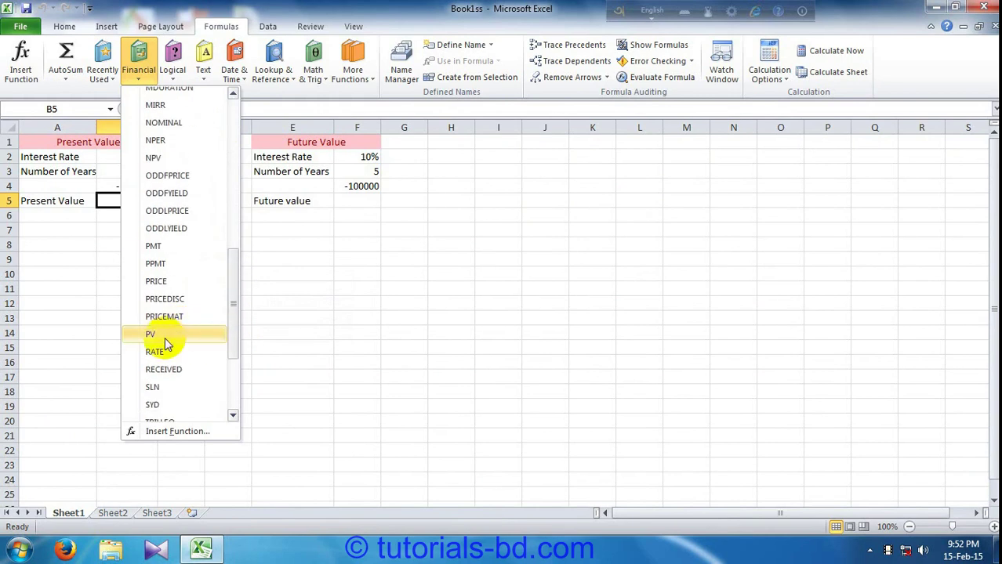
{"action": "left_click", "coordinate": [395, 263]}
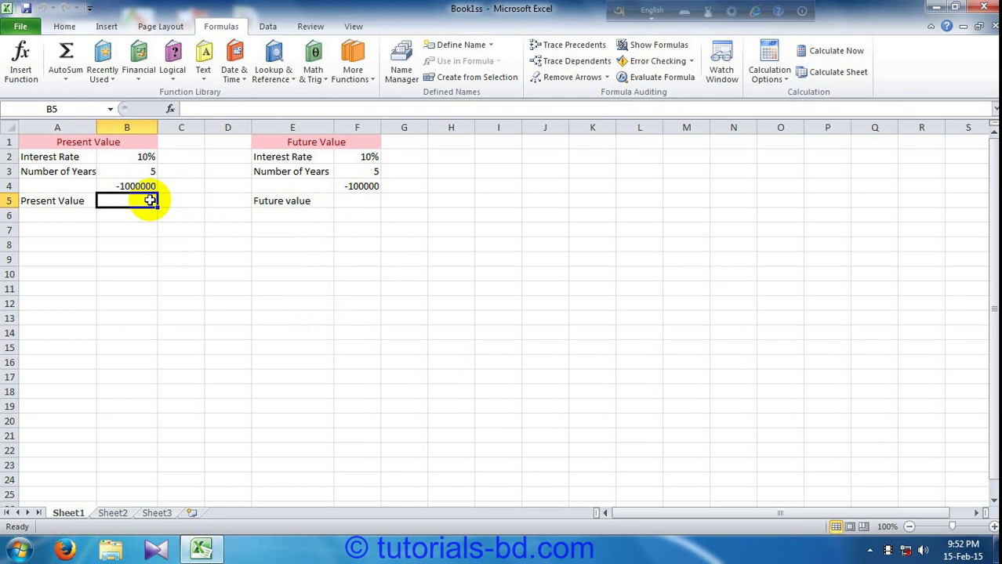
{"action": "left_click", "coordinate": [345, 203]}
{"action": "left_click", "coordinate": [145, 200]}
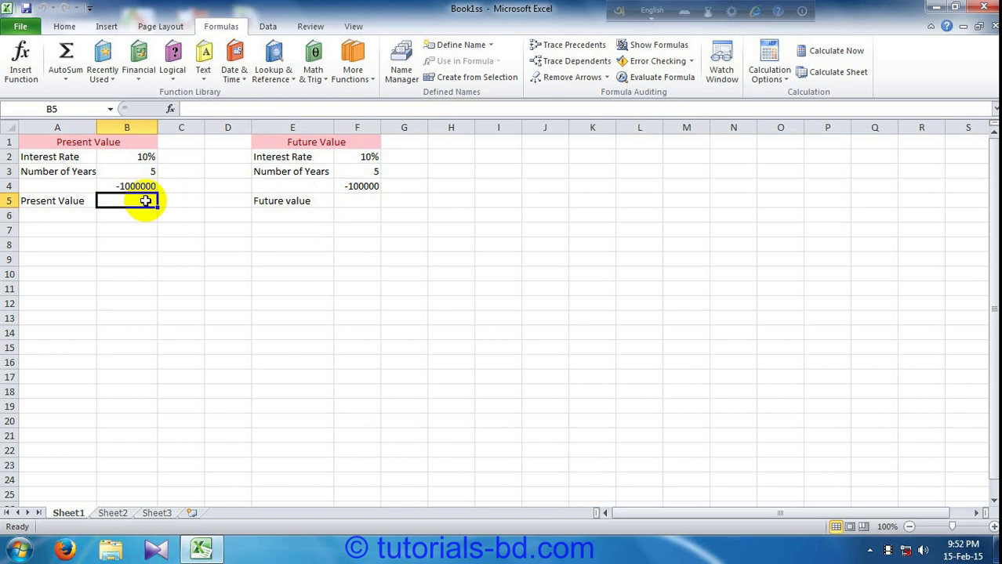
{"action": "type", "text": "=pv"}
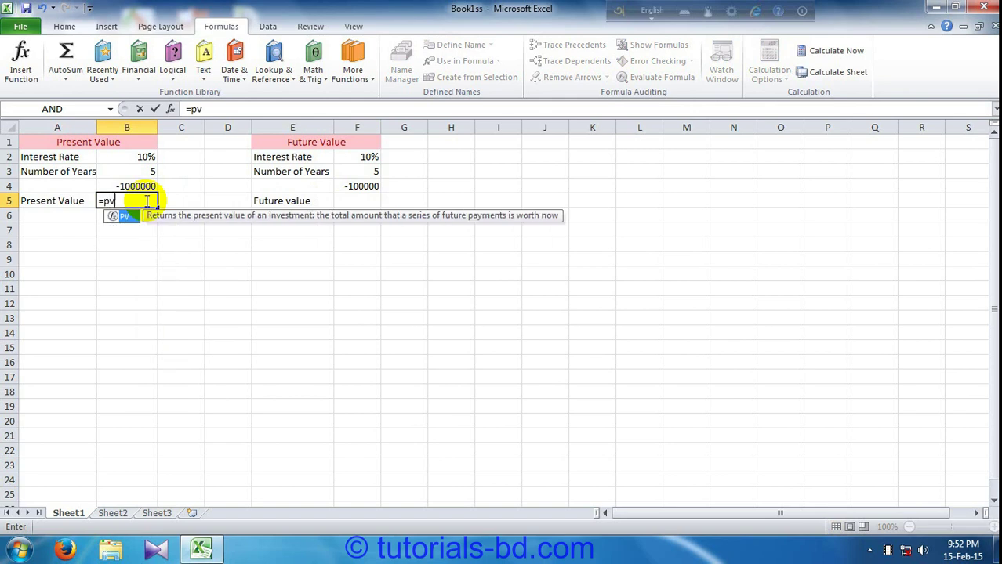
{"action": "type", "text": "("}
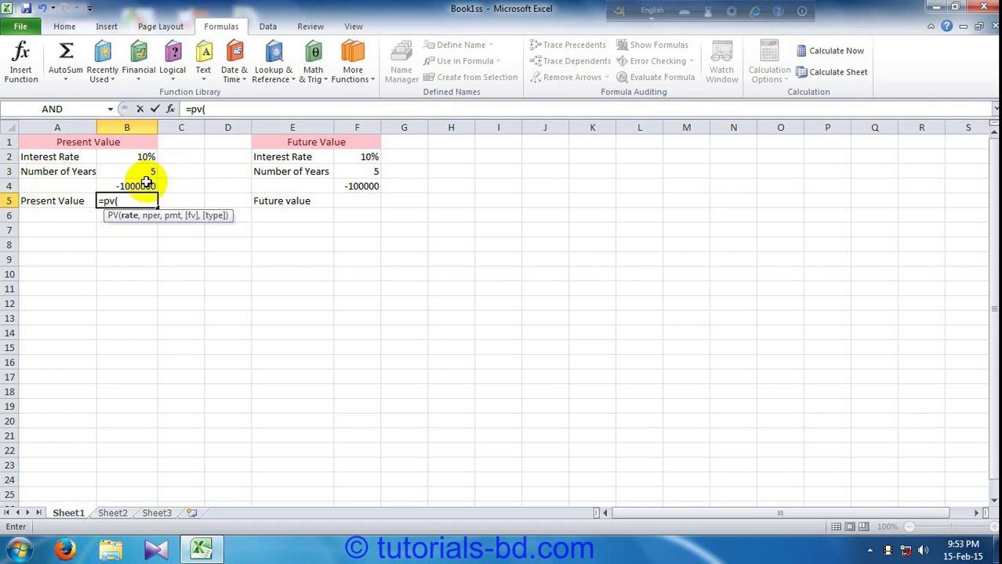
{"action": "left_click", "coordinate": [60, 186]}
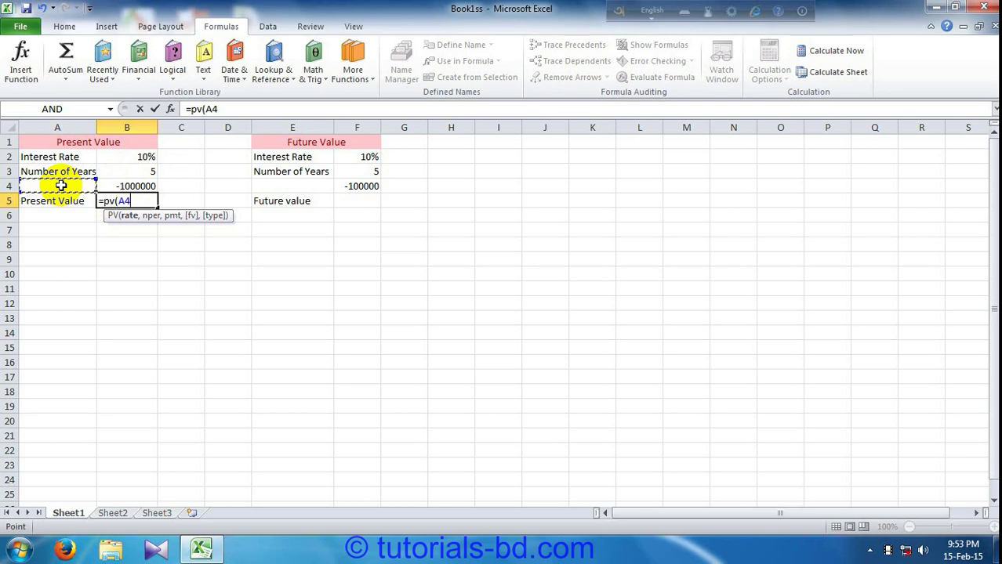
{"action": "key", "text": "BackSpace"}
{"action": "key", "text": "BackSpace"}
{"action": "key", "text": "BackSpace"}
{"action": "key", "text": "BackSpace"}
{"action": "key", "text": "BackSpace"}
{"action": "key", "text": "BackSpace"}
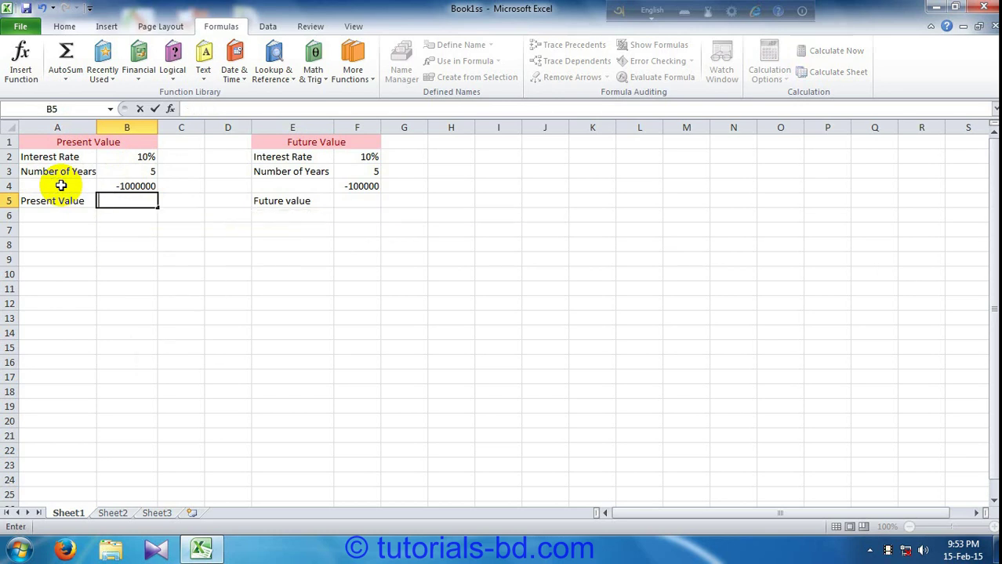
Copy the 'Future value' label from E5 into A4
{"action": "left_click", "coordinate": [60, 186]}
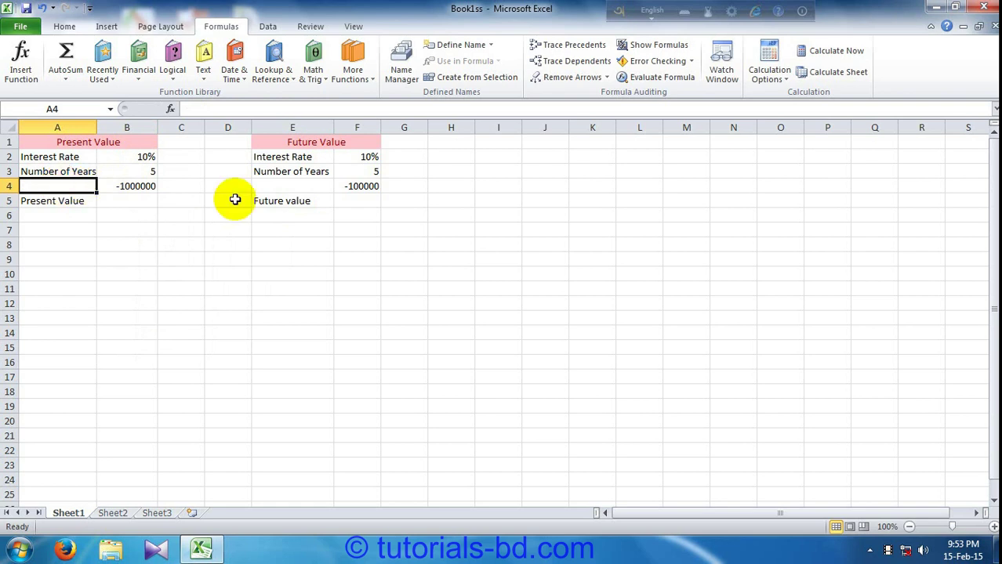
{"action": "left_click", "coordinate": [296, 203]}
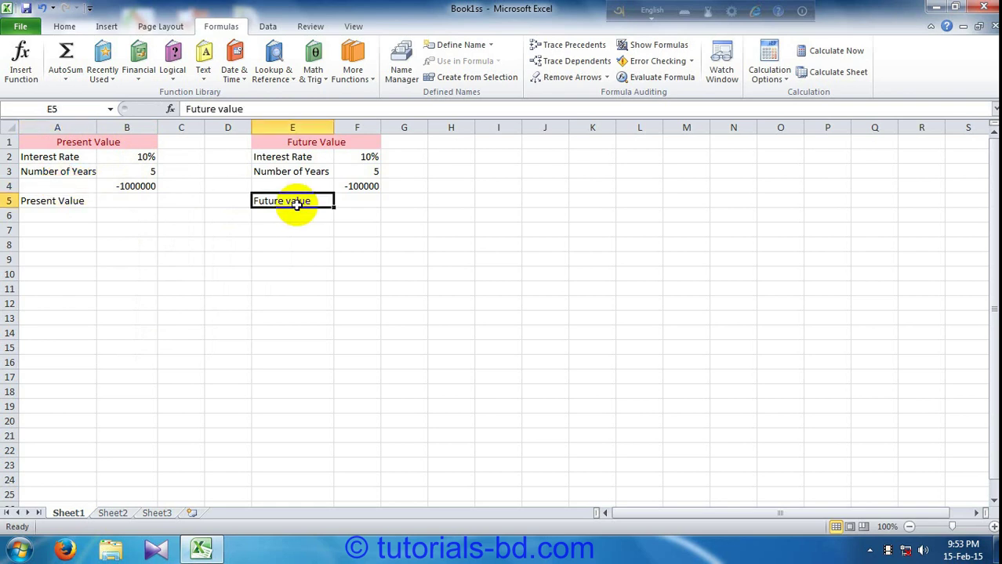
{"action": "key", "text": "ctrl+c"}
{"action": "left_click", "coordinate": [69, 187]}
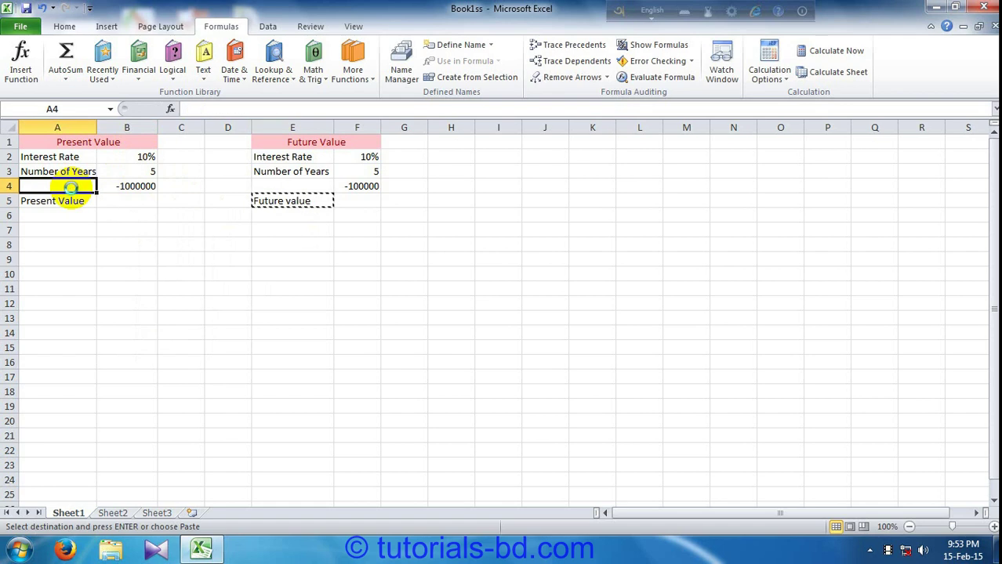
{"action": "key", "text": "ctrl+v"}
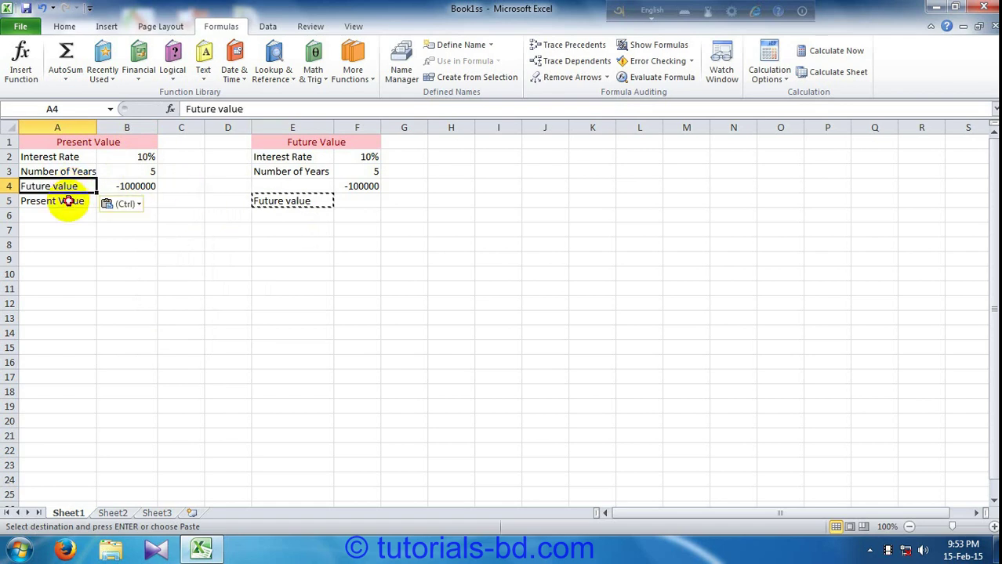
Paste 'Future value' into E4 as well and clear the copy marquee
{"action": "left_click", "coordinate": [69, 201]}
{"action": "left_click", "coordinate": [274, 189]}
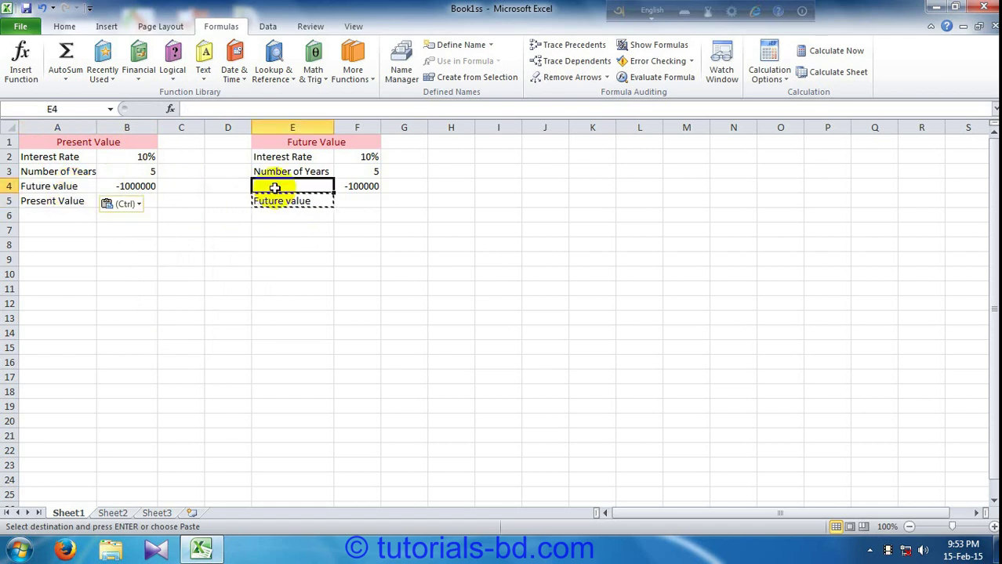
{"action": "left_click", "coordinate": [65, 202]}
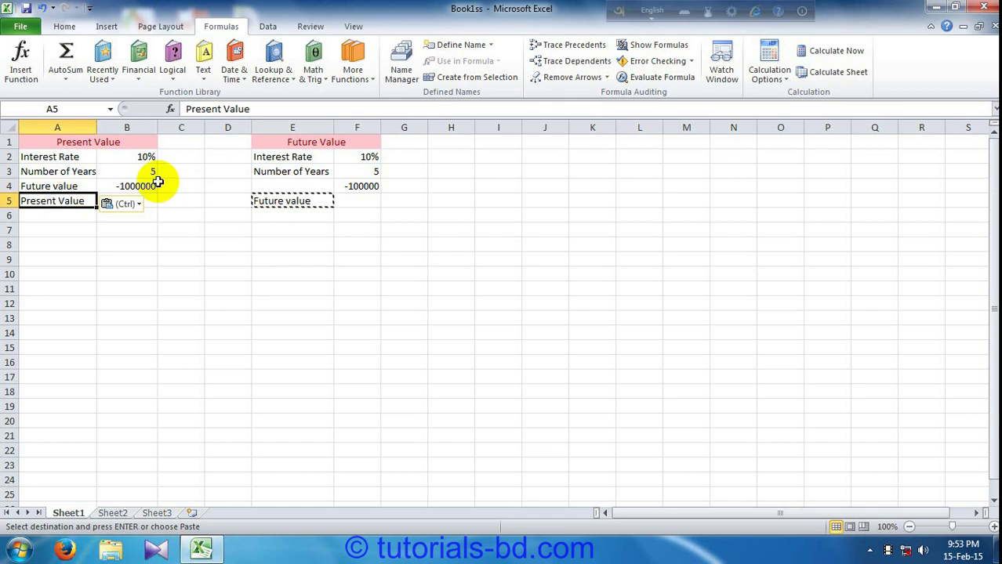
{"action": "left_click", "coordinate": [267, 185]}
{"action": "key", "text": "ctrl+v"}
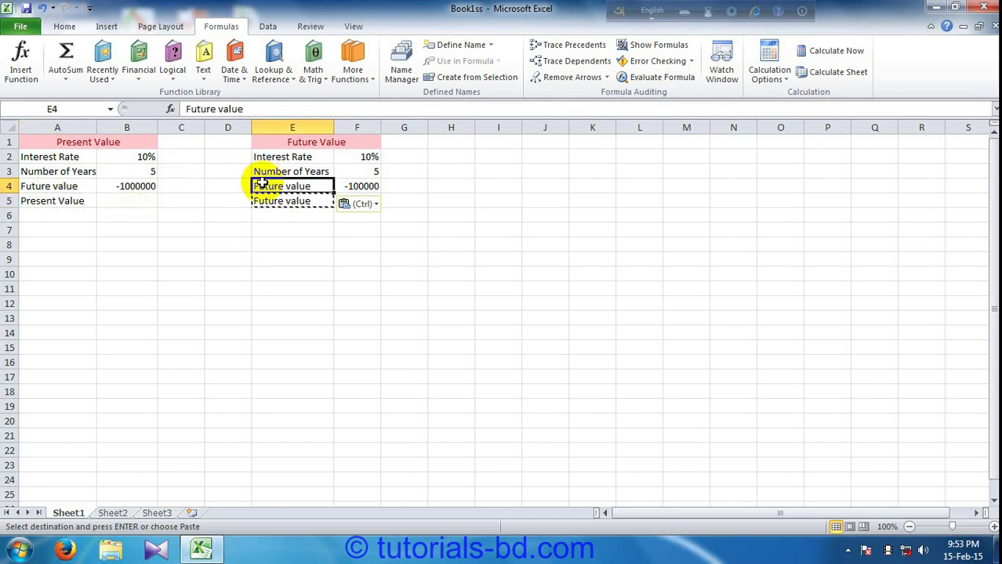
{"action": "left_click", "coordinate": [119, 203]}
{"action": "key", "text": "Escape"}
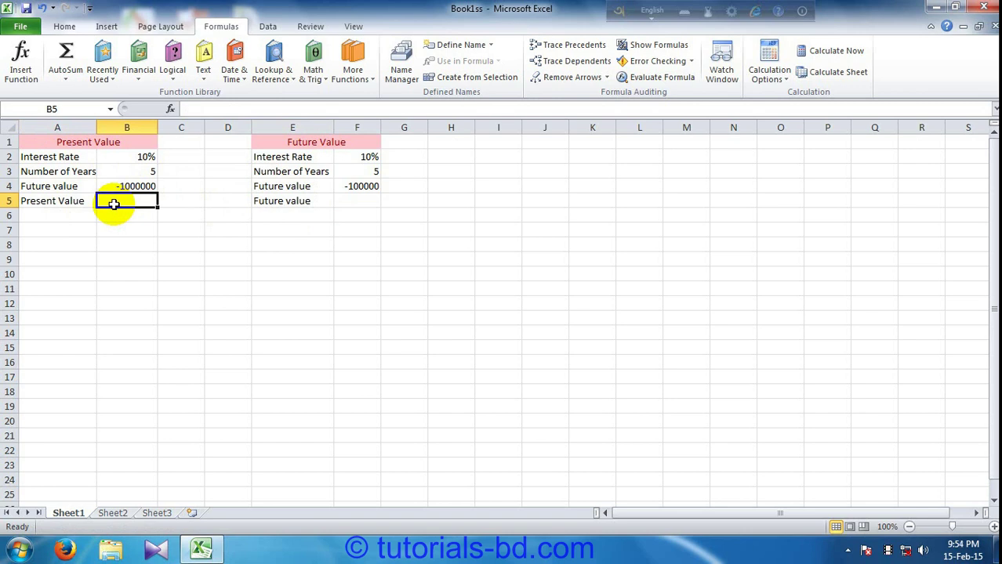
Put a ? placeholder in B5 and point out the rate, years and future value in B2–B4
{"action": "type", "text": "?"}
{"action": "key", "text": "Return"}
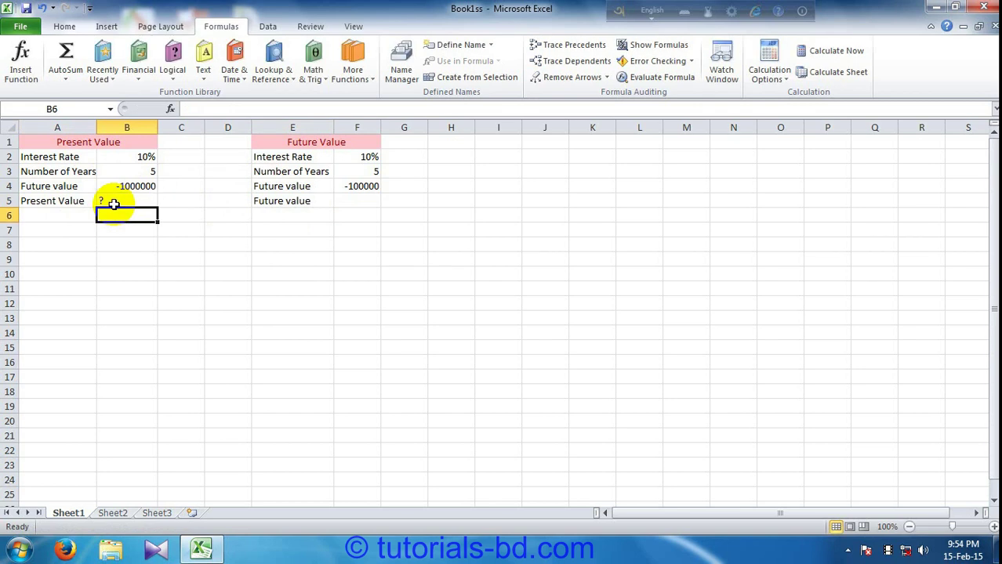
{"action": "left_click", "coordinate": [111, 157]}
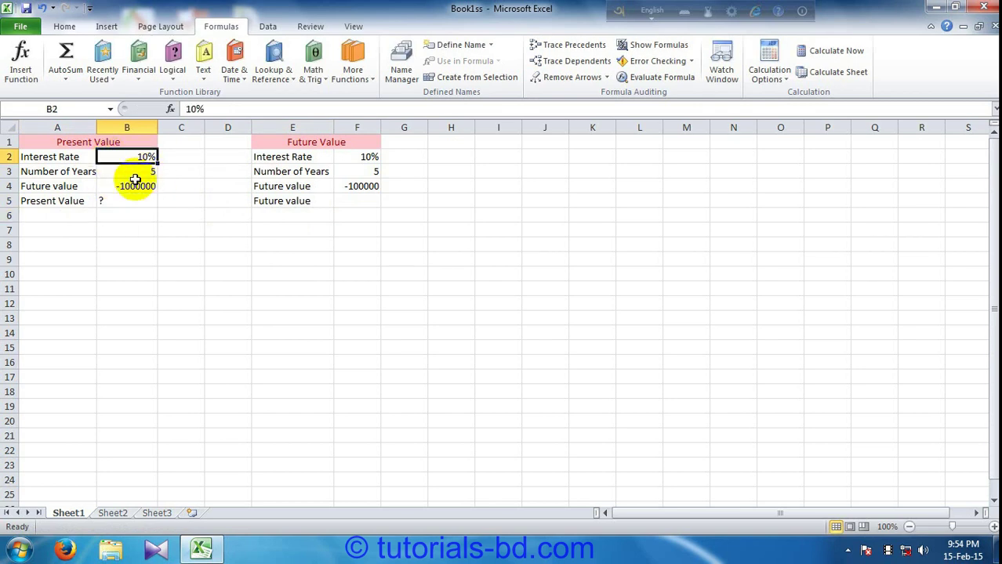
{"action": "left_click", "coordinate": [134, 171]}
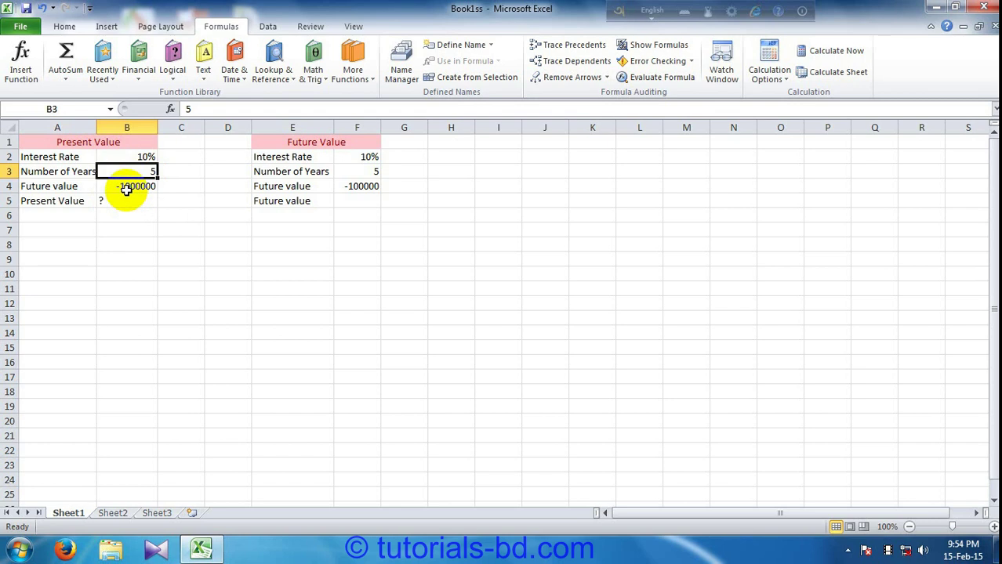
{"action": "left_click", "coordinate": [126, 191]}
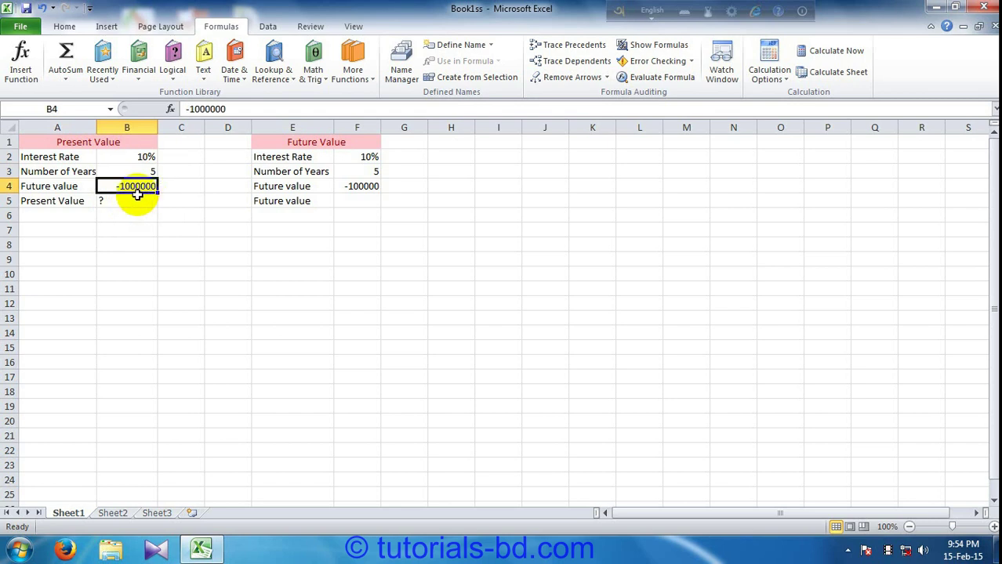
Clear B5 and begin =pv( with B2 as the rate argument
{"action": "left_click", "coordinate": [126, 203]}
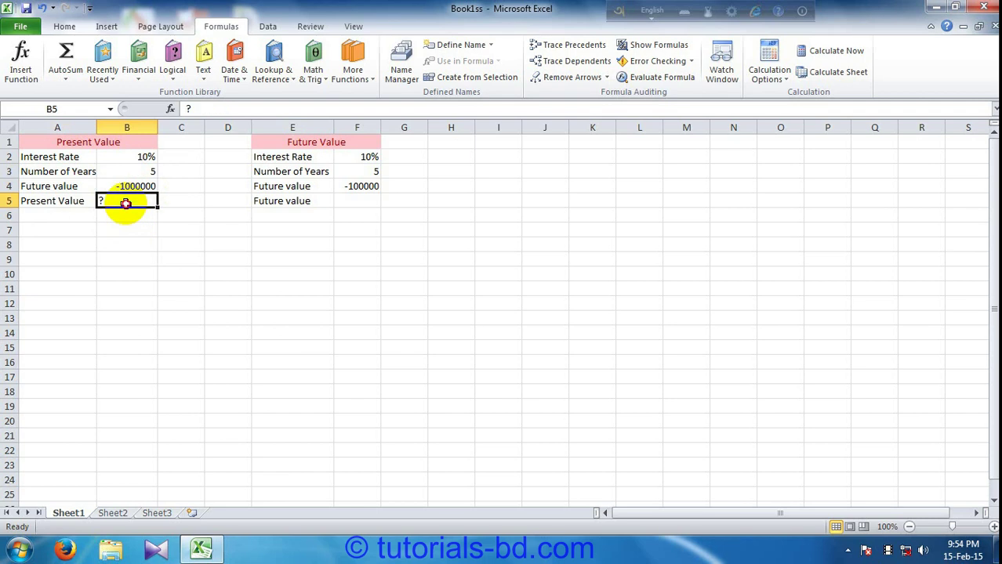
{"action": "key", "text": "BackSpace"}
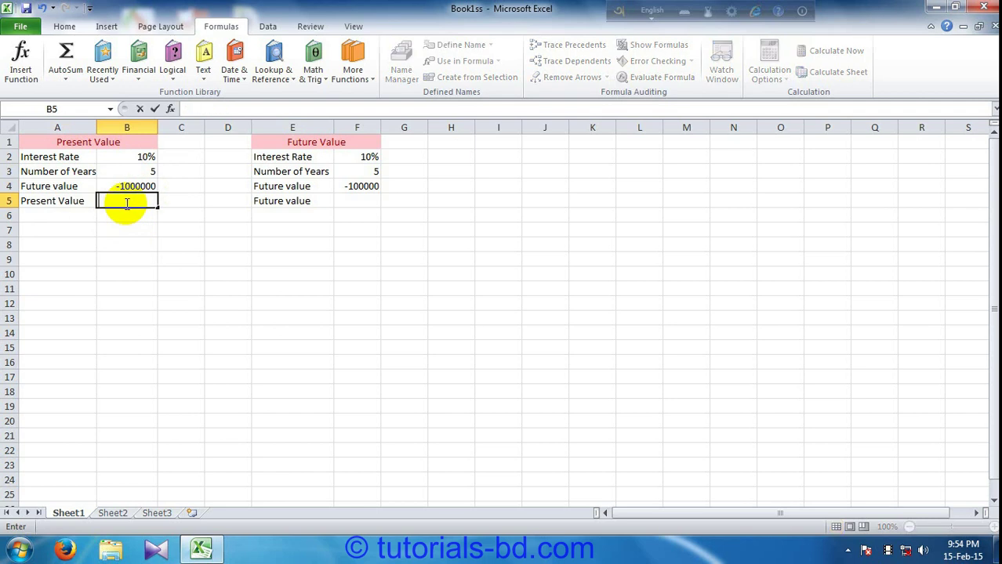
{"action": "type", "text": "="}
{"action": "type", "text": "pv"}
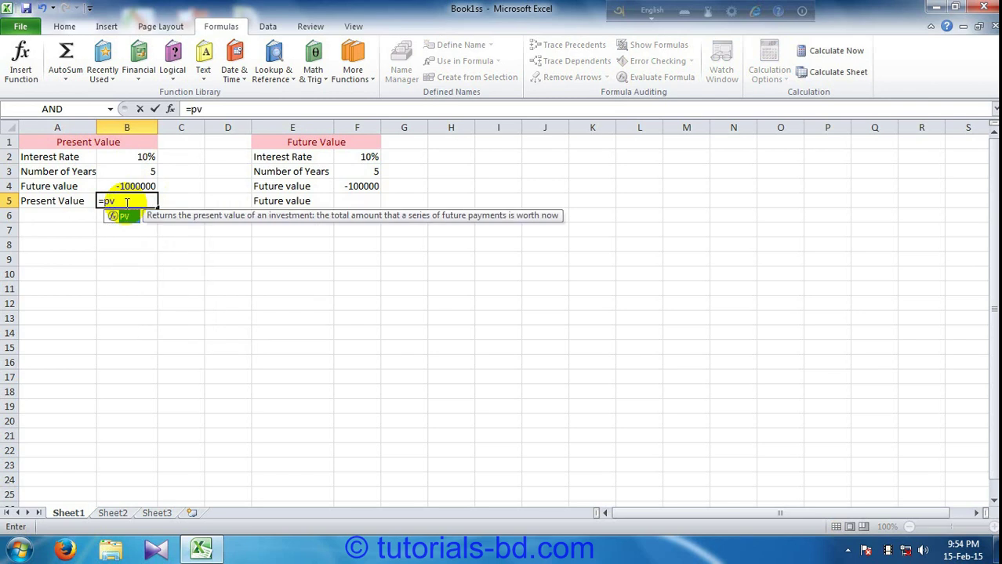
{"action": "type", "text": "("}
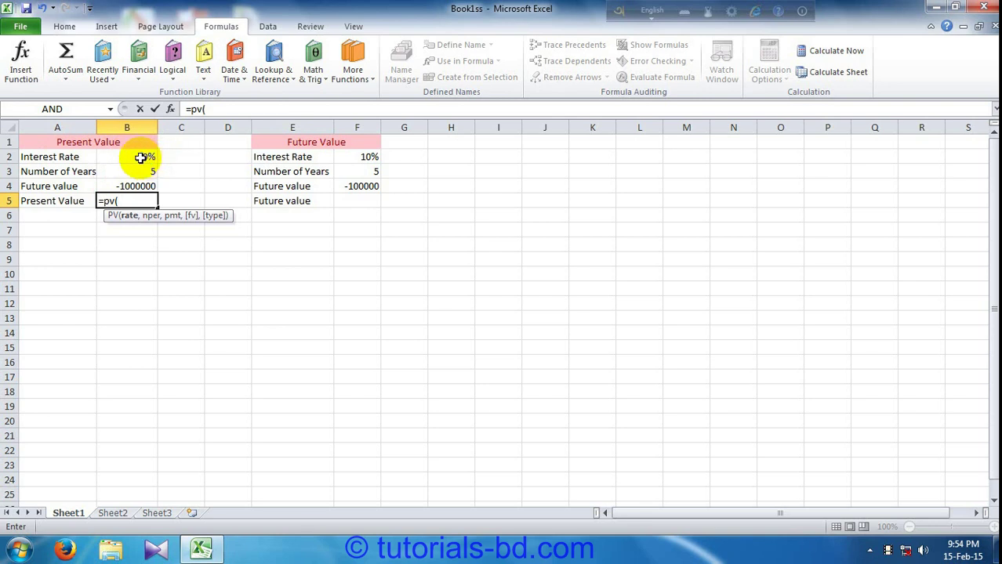
{"action": "left_click", "coordinate": [139, 158]}
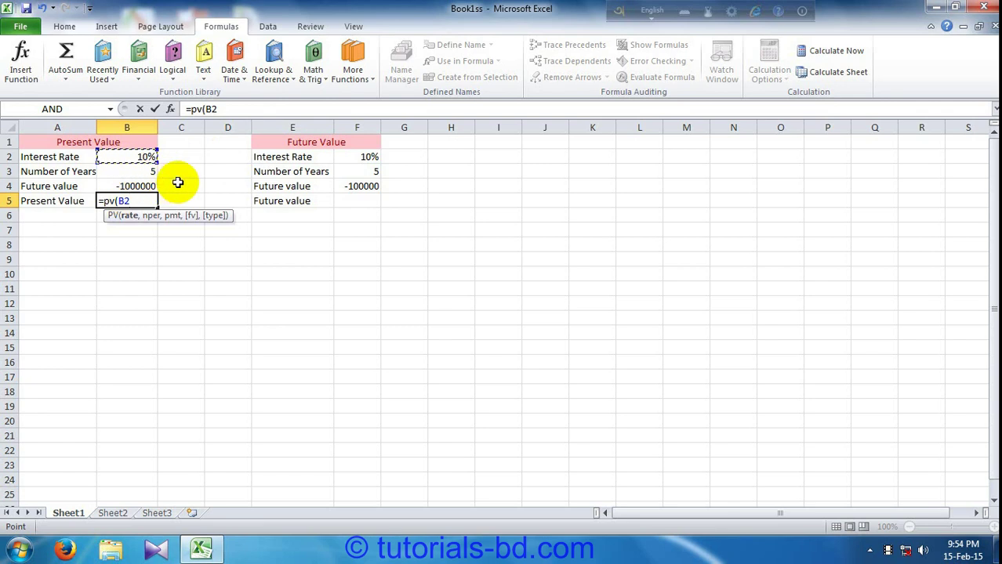
{"action": "type", "text": ","}
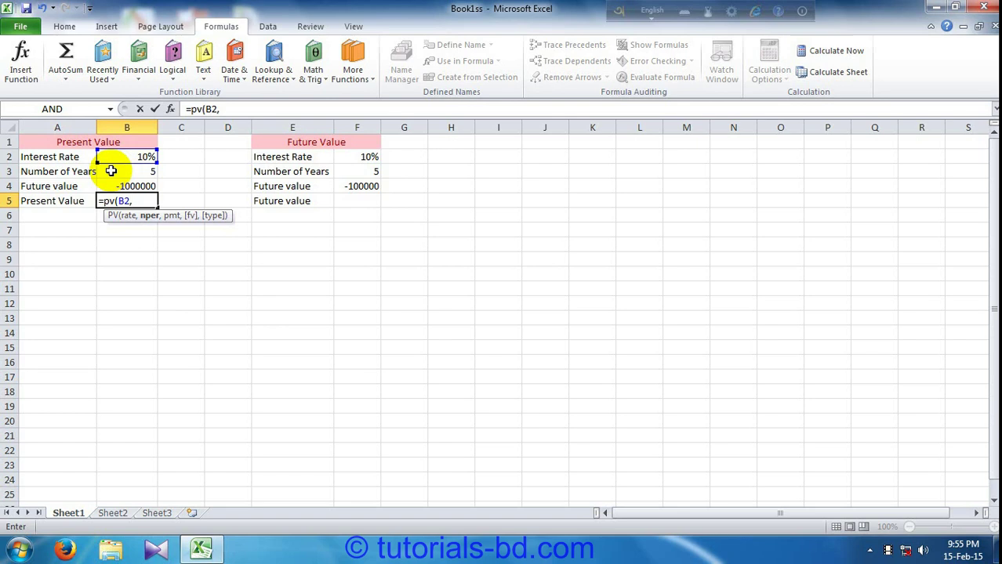
Extend the B5 formula to =pv(B2,B3,0,B4), removing the extra comma
{"action": "left_click", "coordinate": [111, 171]}
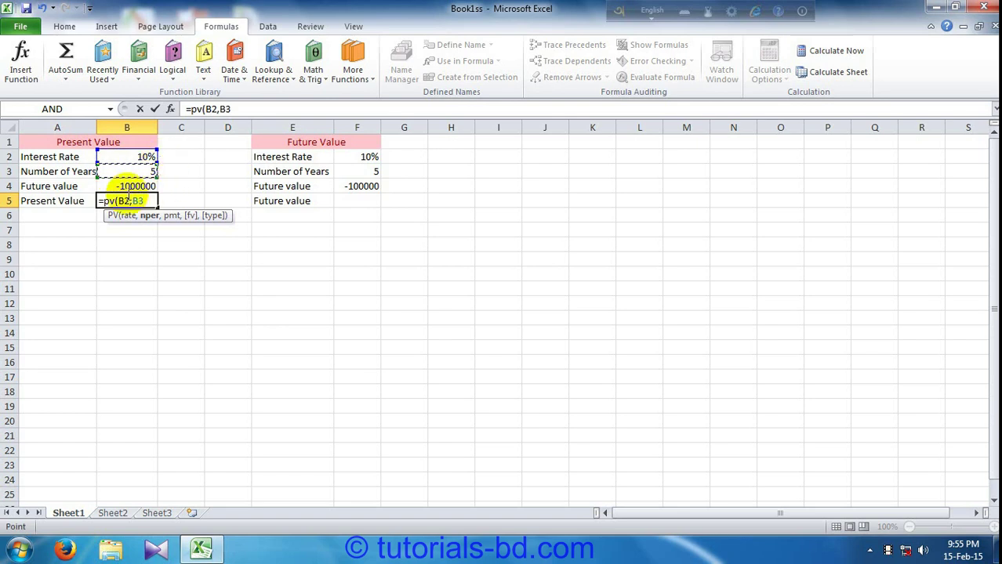
{"action": "type", "text": ","}
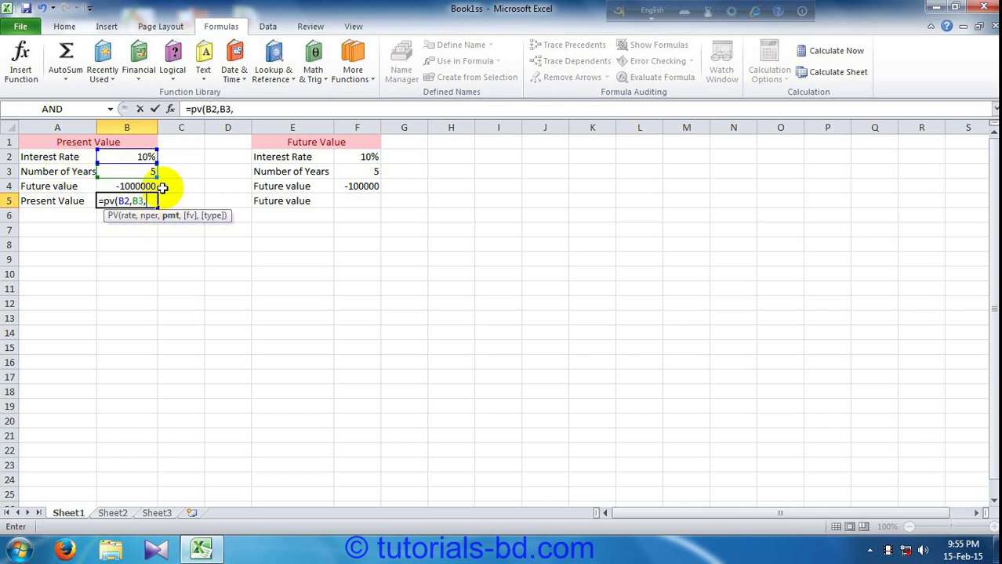
{"action": "type", "text": "0,"}
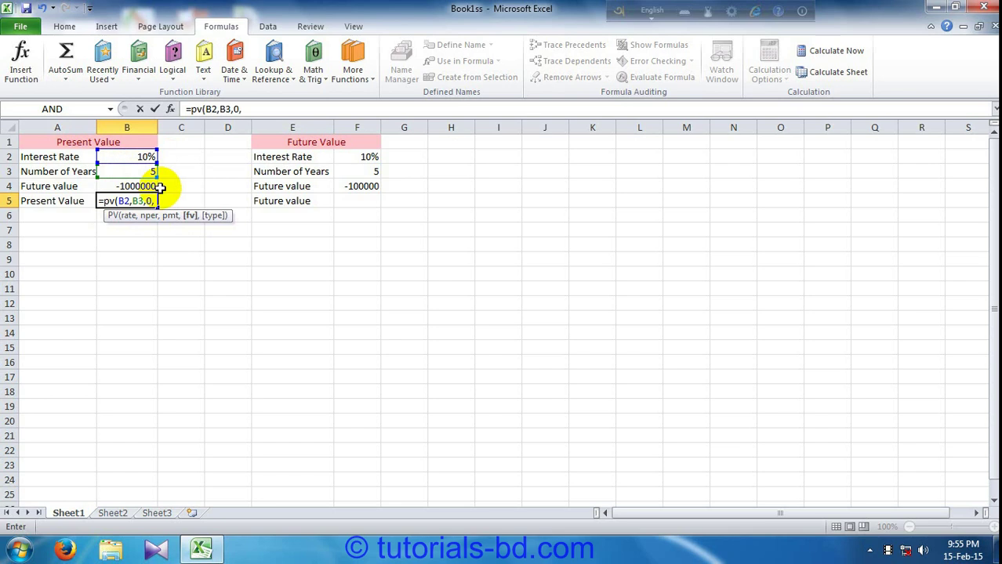
{"action": "left_click", "coordinate": [136, 188]}
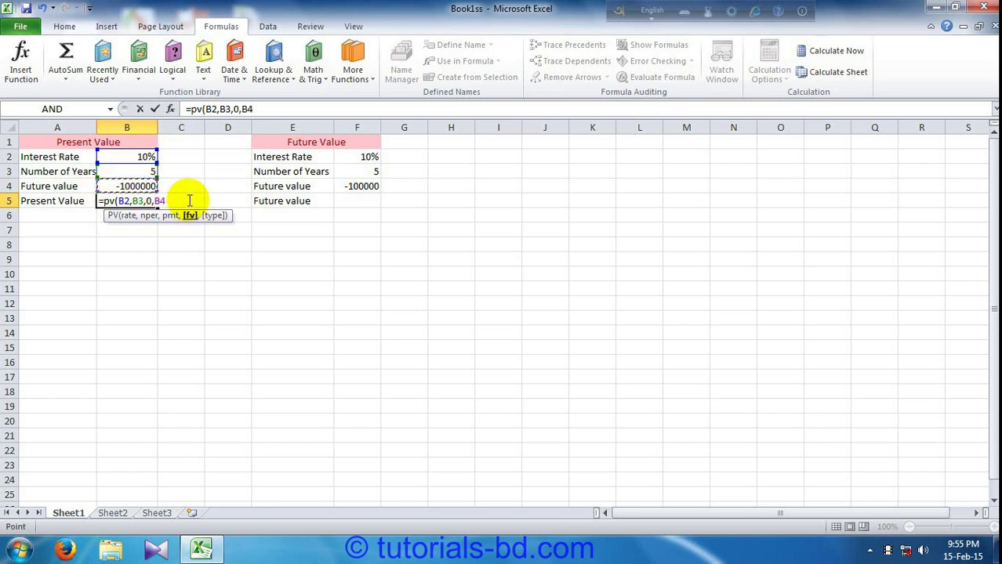
{"action": "type", "text": ","}
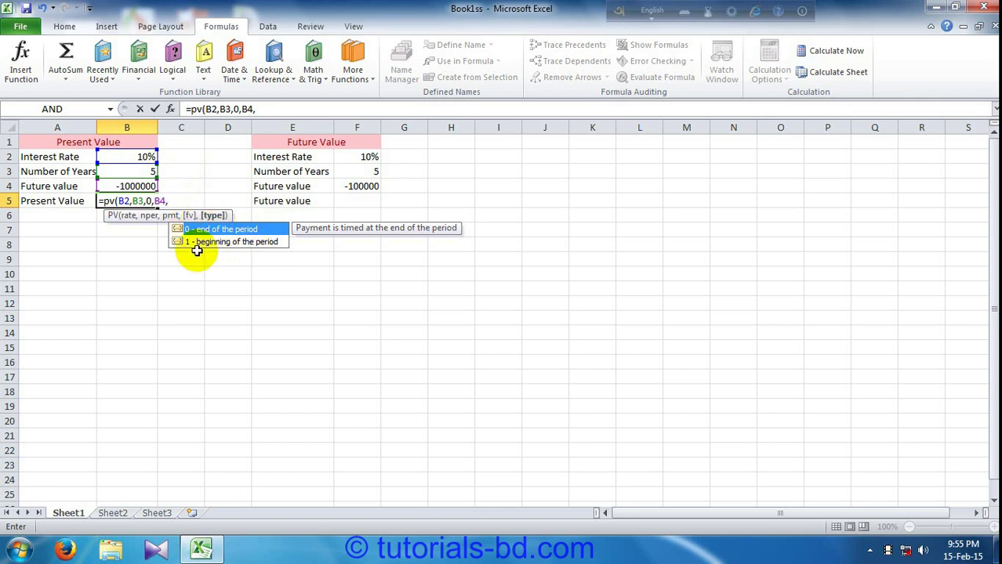
{"action": "key", "text": "BackSpace"}
{"action": "type", "text": ")"}
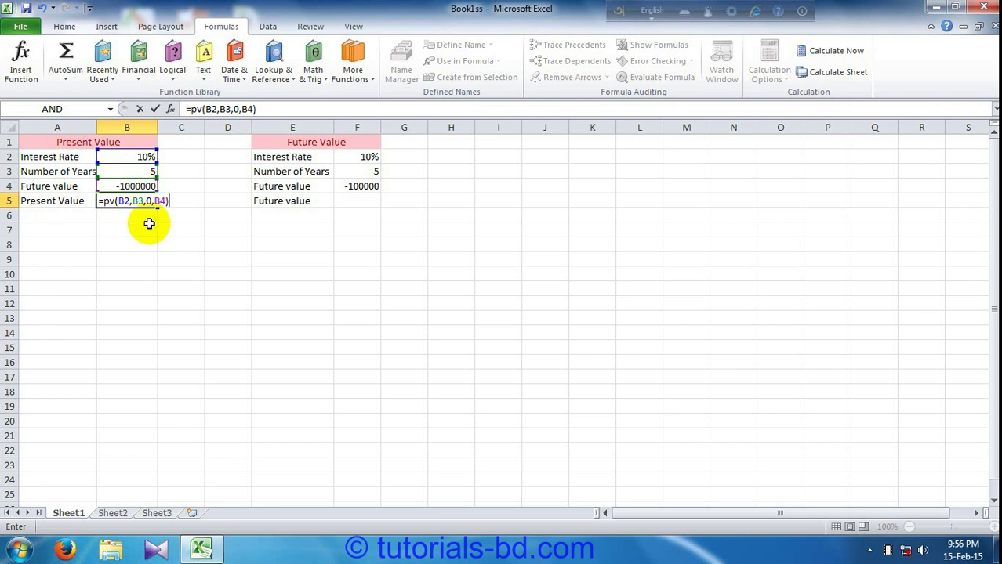
Enter the PV formula in B5 and show its result in General format
{"action": "key", "text": "Return"}
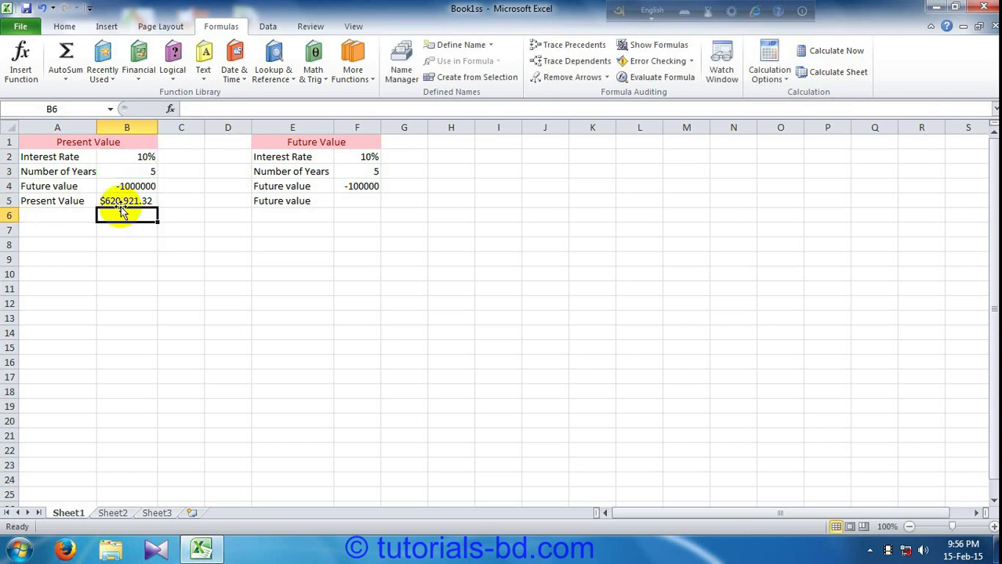
{"action": "left_click", "coordinate": [119, 203]}
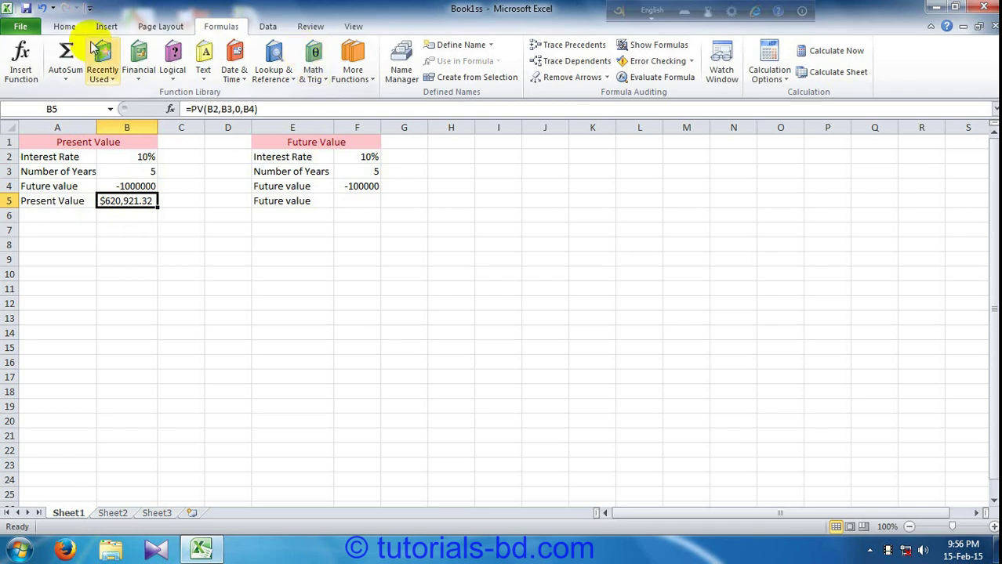
{"action": "left_click", "coordinate": [65, 27]}
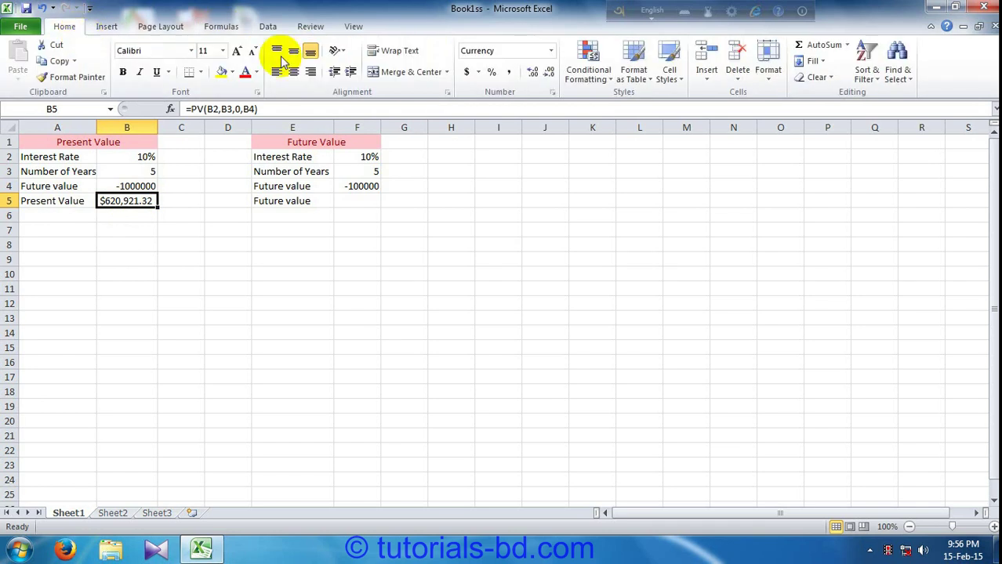
{"action": "left_click", "coordinate": [552, 51]}
{"action": "left_click", "coordinate": [548, 61]}
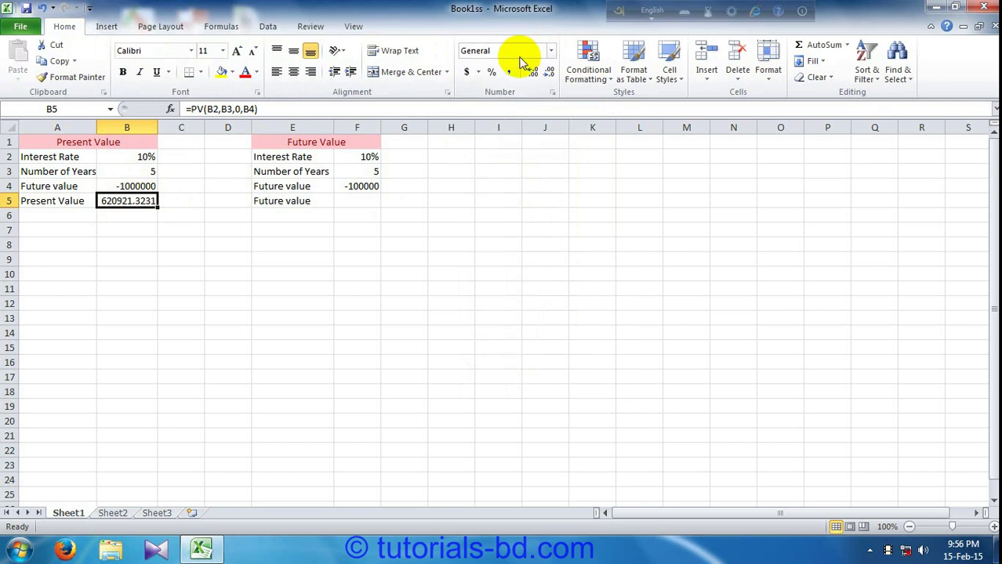
Try a Currency format with the Bengali (Bangladesh) taka symbol on B5, then revert to General
{"action": "left_click", "coordinate": [553, 54]}
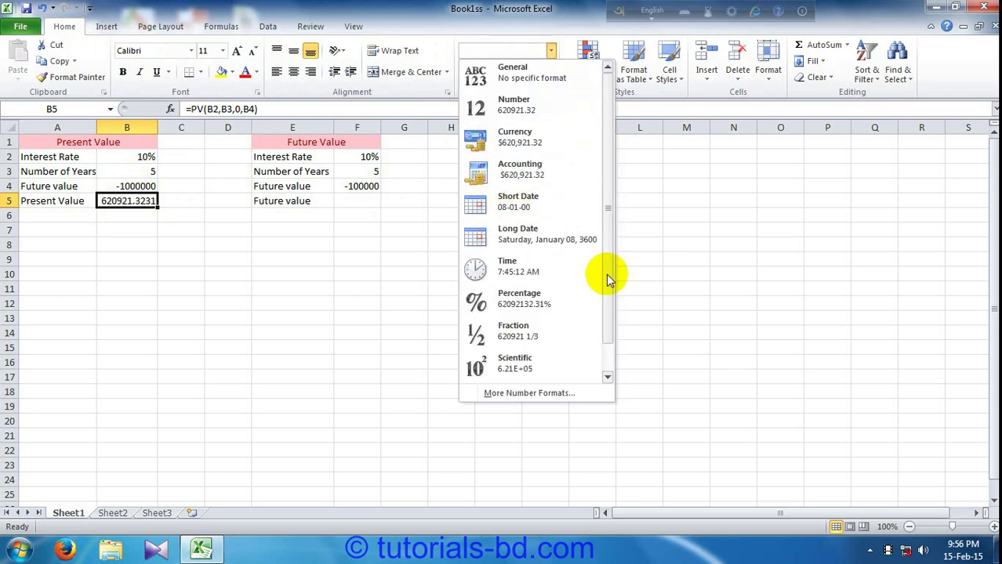
{"action": "left_click_drag", "start_coordinate": [611, 289], "coordinate": [608, 324]}
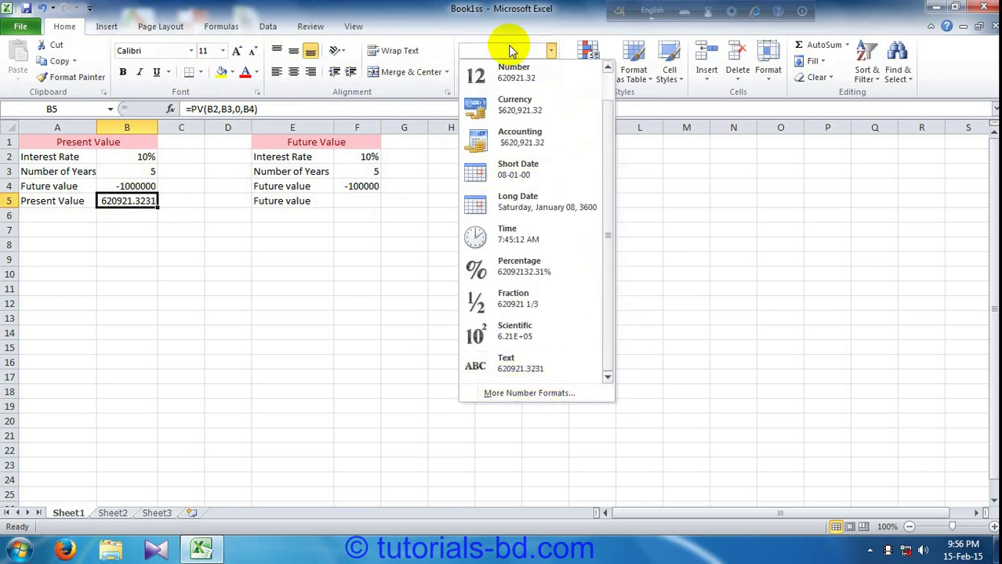
{"action": "left_click", "coordinate": [551, 50]}
{"action": "left_click", "coordinate": [551, 50]}
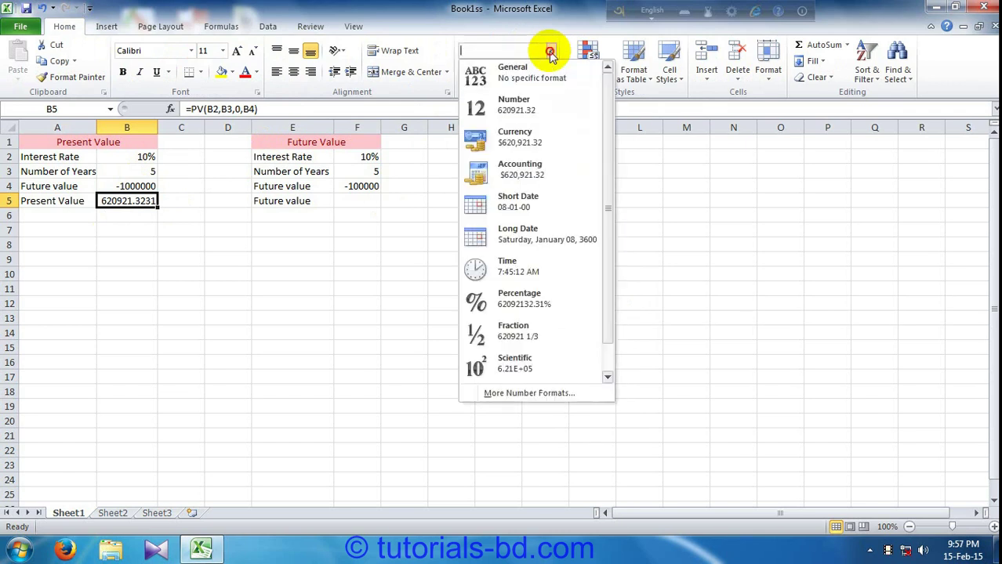
{"action": "left_click", "coordinate": [543, 394]}
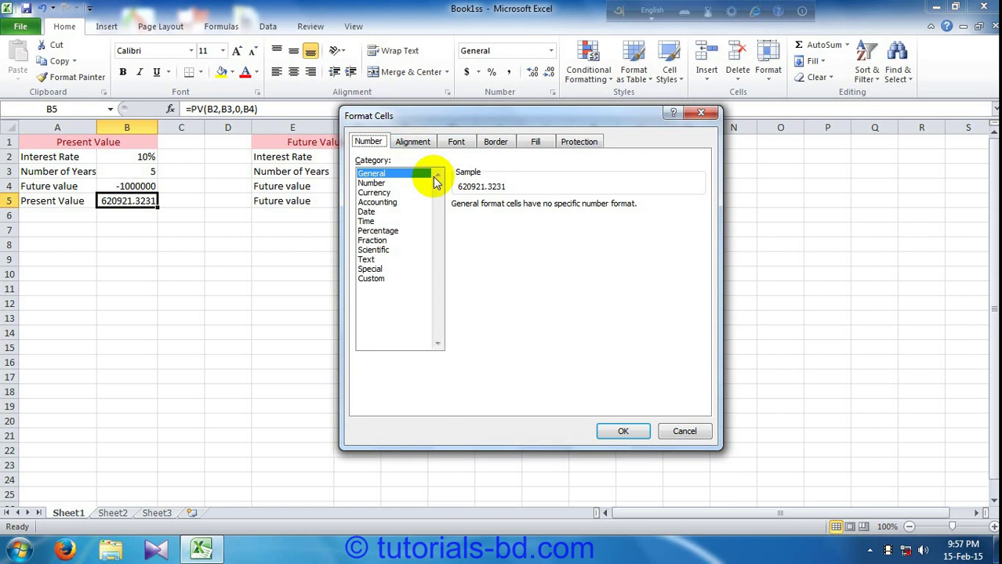
{"action": "left_click", "coordinate": [374, 192]}
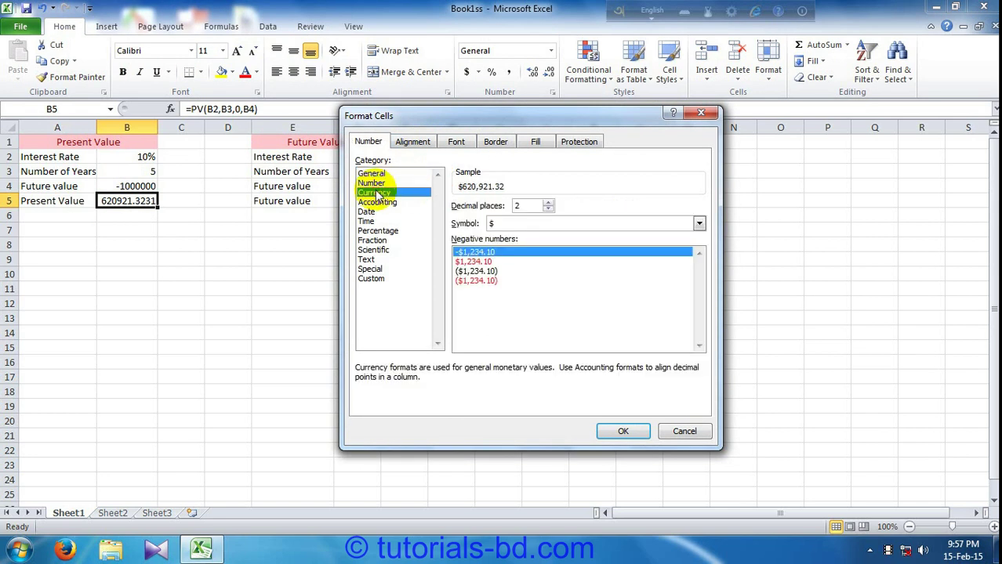
{"action": "left_click", "coordinate": [699, 224]}
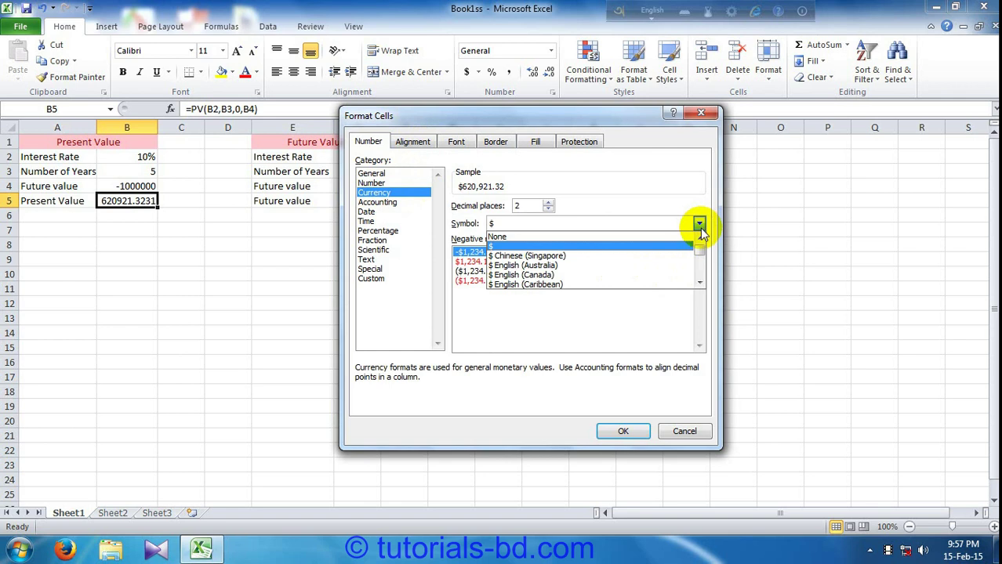
{"action": "left_click_drag", "start_coordinate": [699, 251], "coordinate": [699, 260]}
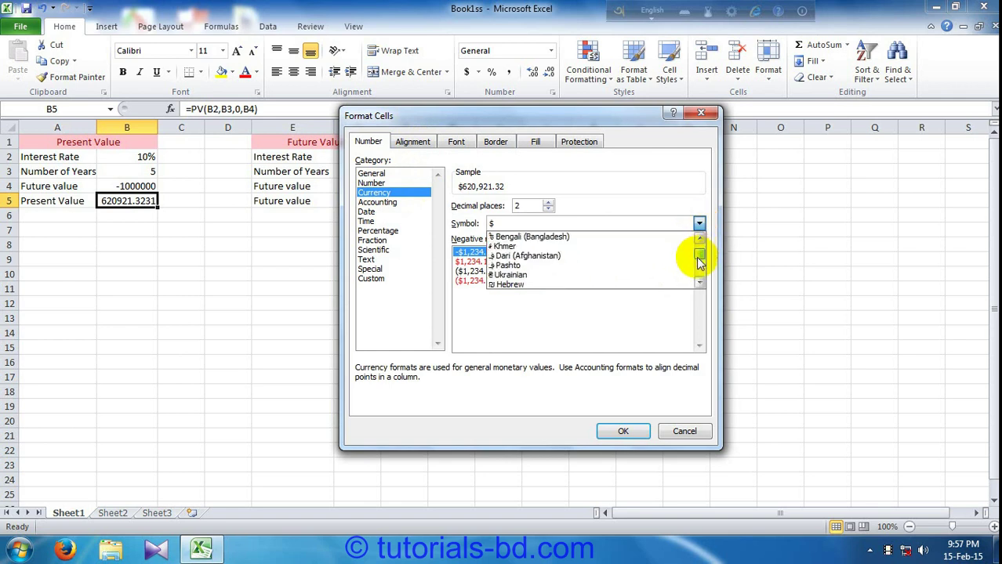
{"action": "left_click", "coordinate": [546, 239]}
{"action": "left_click", "coordinate": [616, 430]}
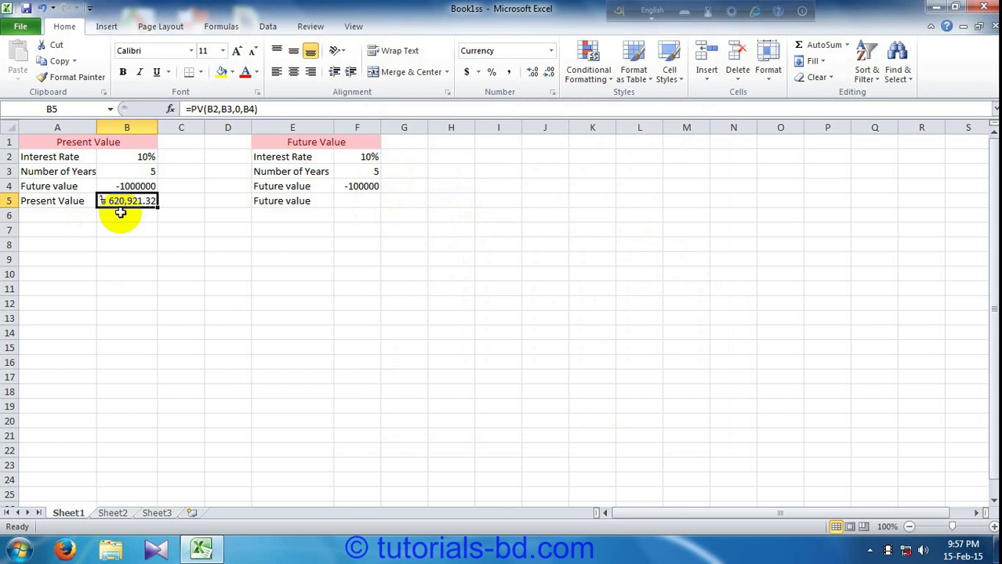
{"action": "left_click", "coordinate": [550, 50]}
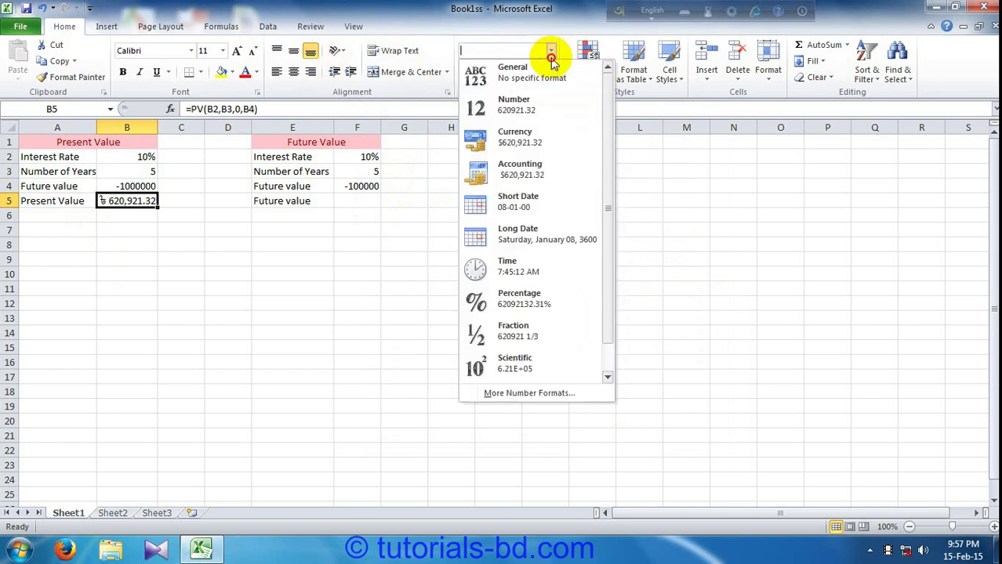
{"action": "left_click", "coordinate": [519, 79]}
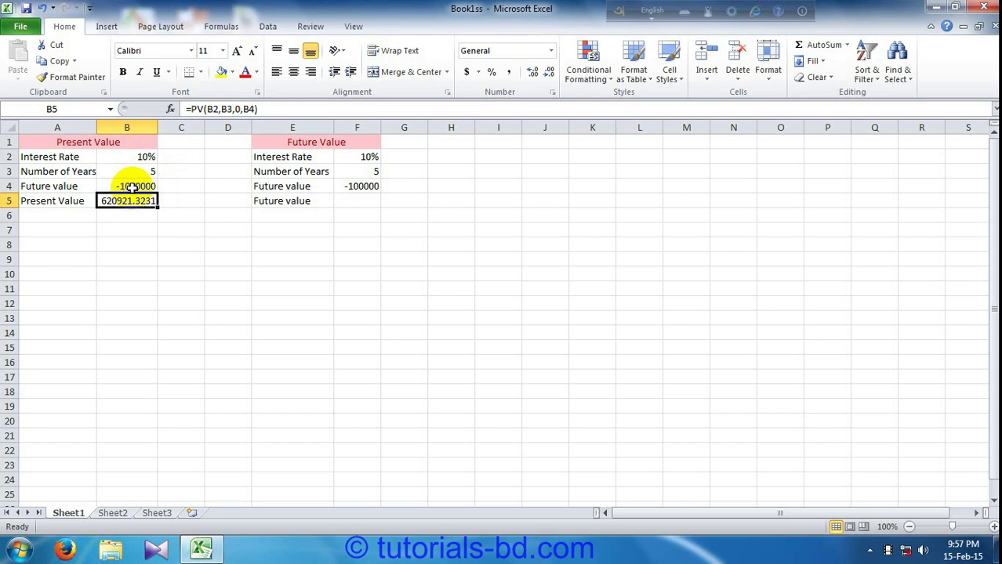
{"action": "left_click", "coordinate": [132, 188]}
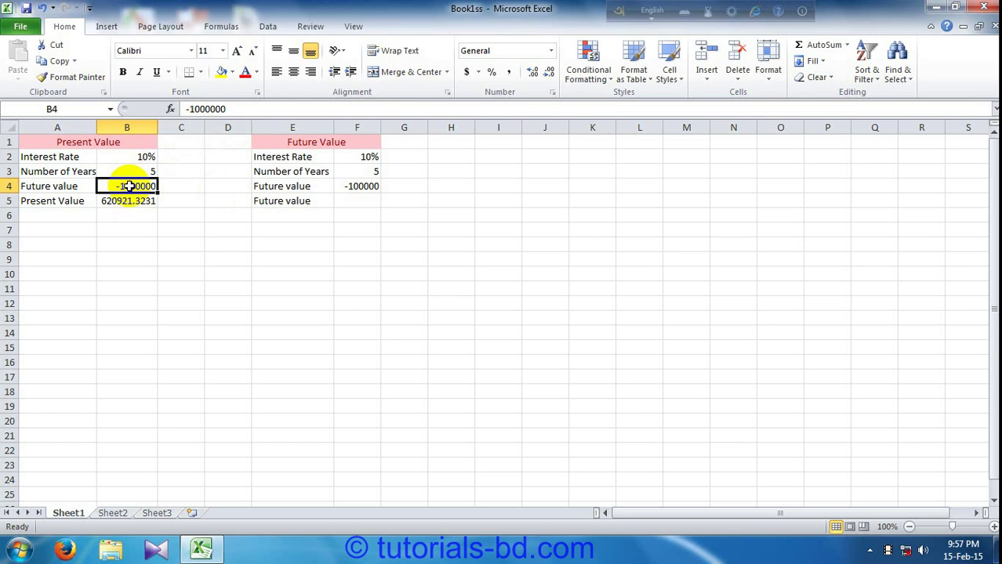
{"action": "left_click", "coordinate": [126, 208]}
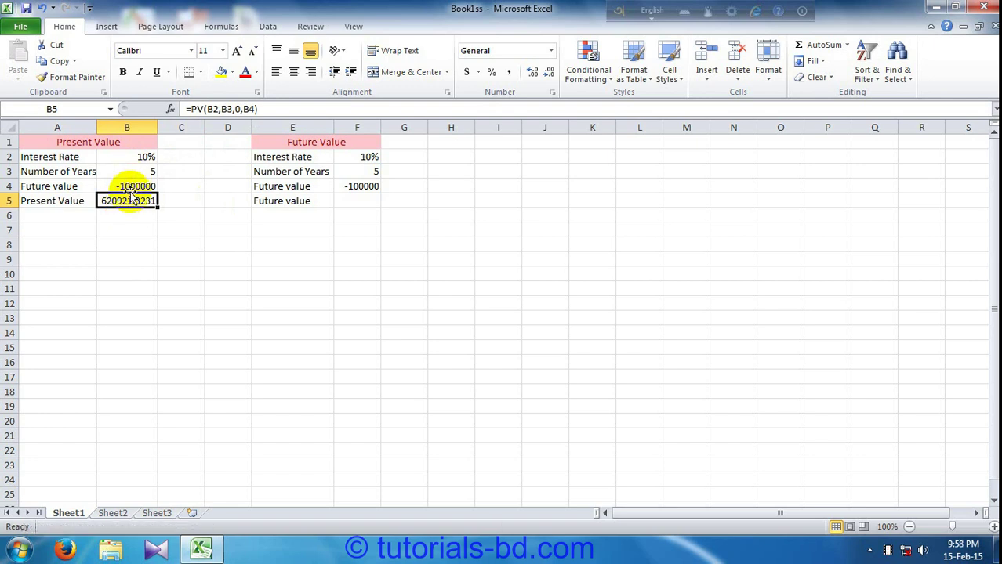
{"action": "left_click", "coordinate": [130, 189]}
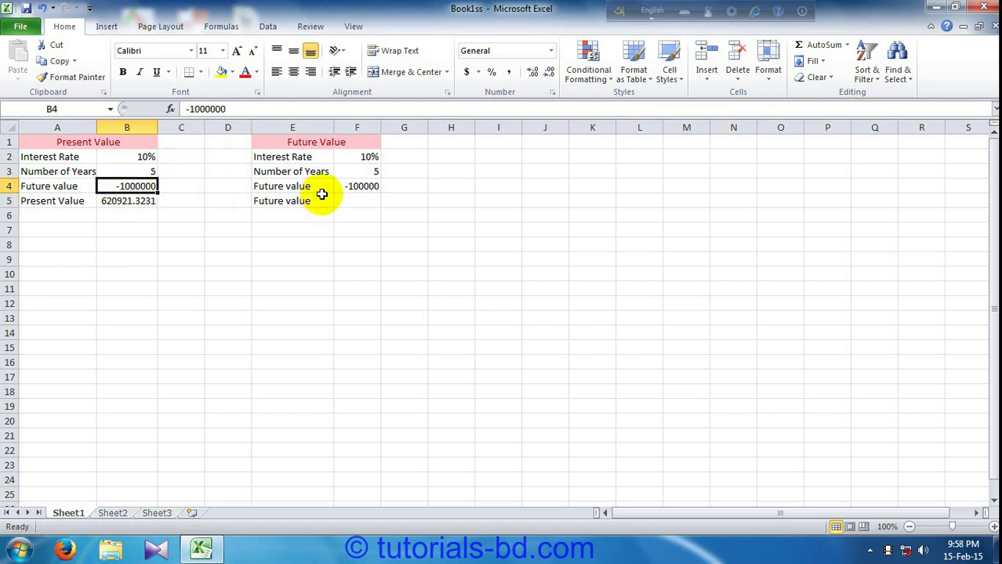
{"action": "left_click", "coordinate": [363, 203]}
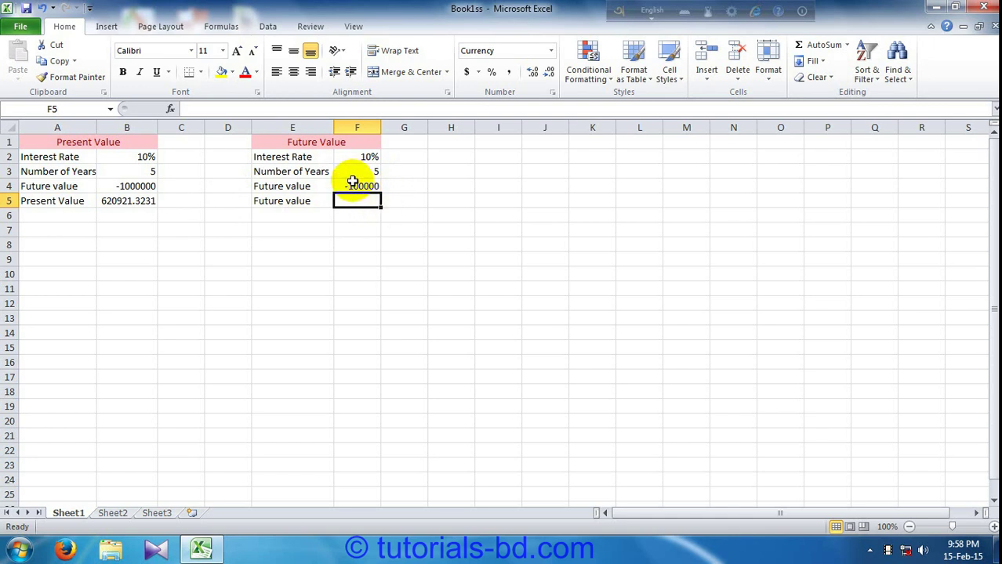
{"action": "left_click", "coordinate": [353, 189]}
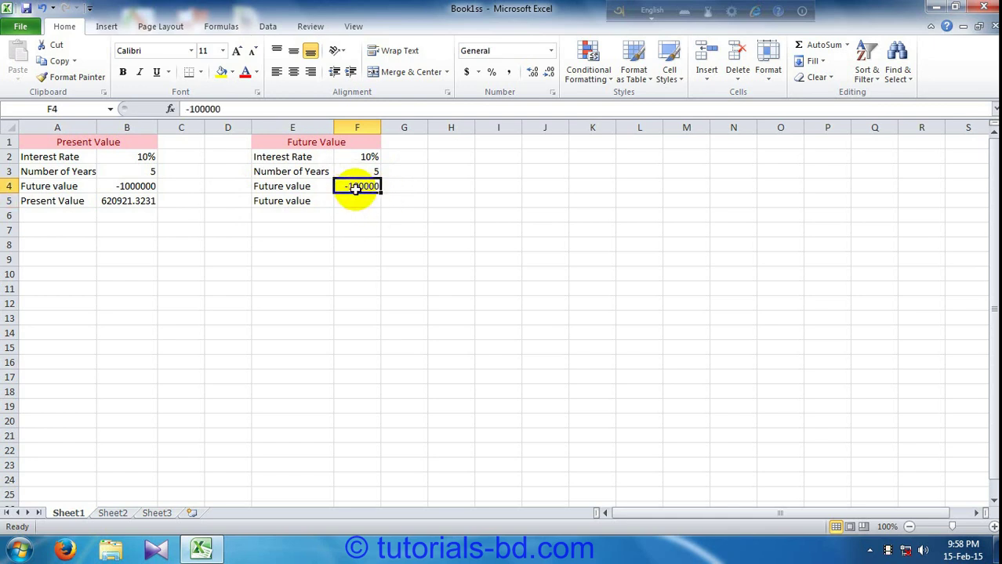
{"action": "left_click", "coordinate": [287, 190]}
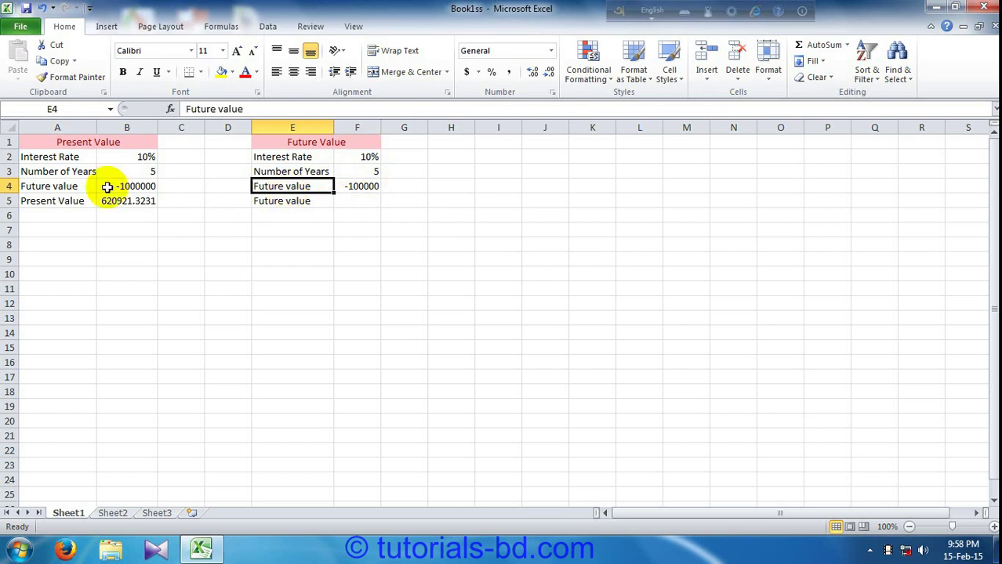
Copy the 'Present Value' label from A5 over the label in E4
{"action": "left_click", "coordinate": [84, 202]}
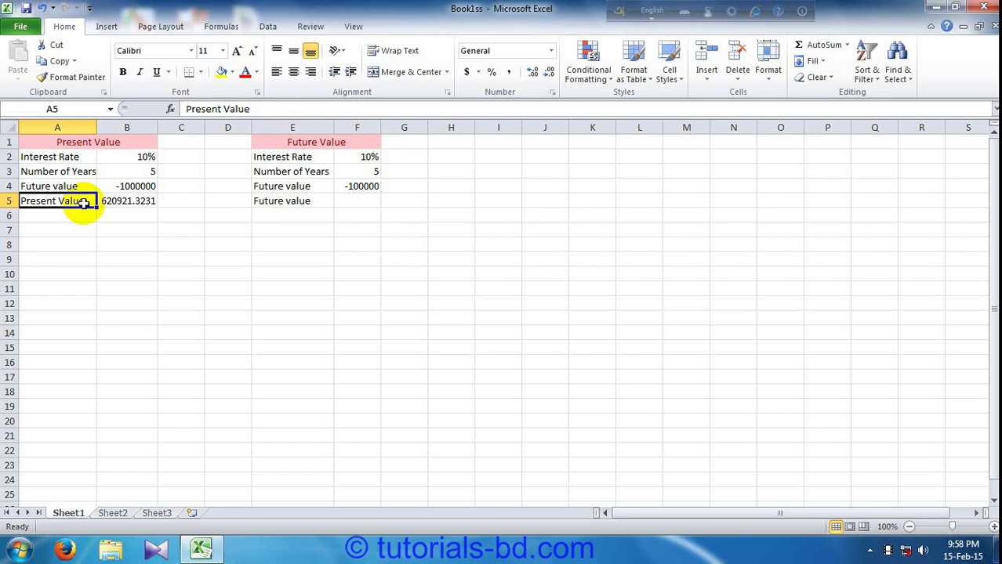
{"action": "key", "text": "ctrl+c"}
{"action": "left_click", "coordinate": [261, 186]}
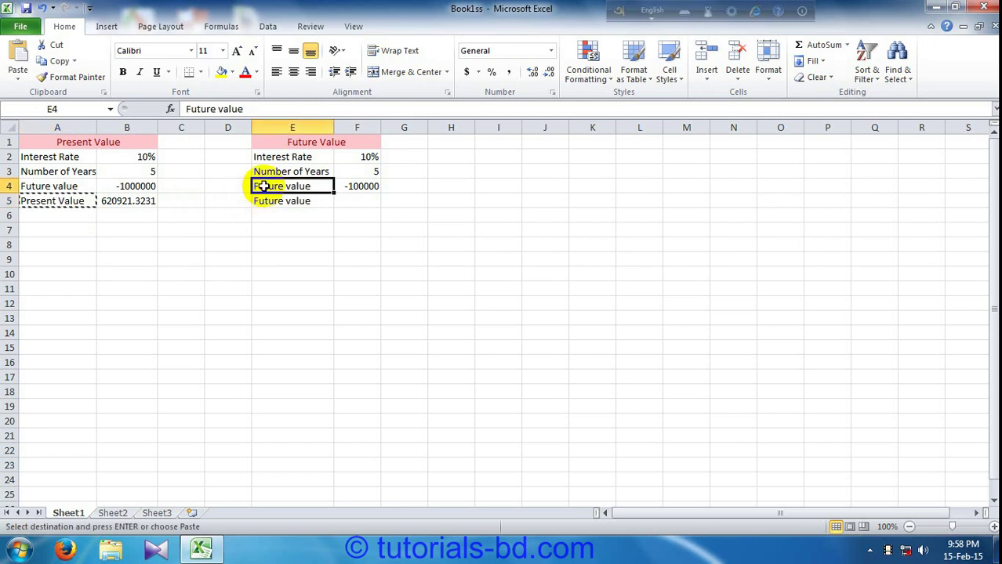
{"action": "key", "text": "ctrl+v"}
{"action": "key", "text": "Escape"}
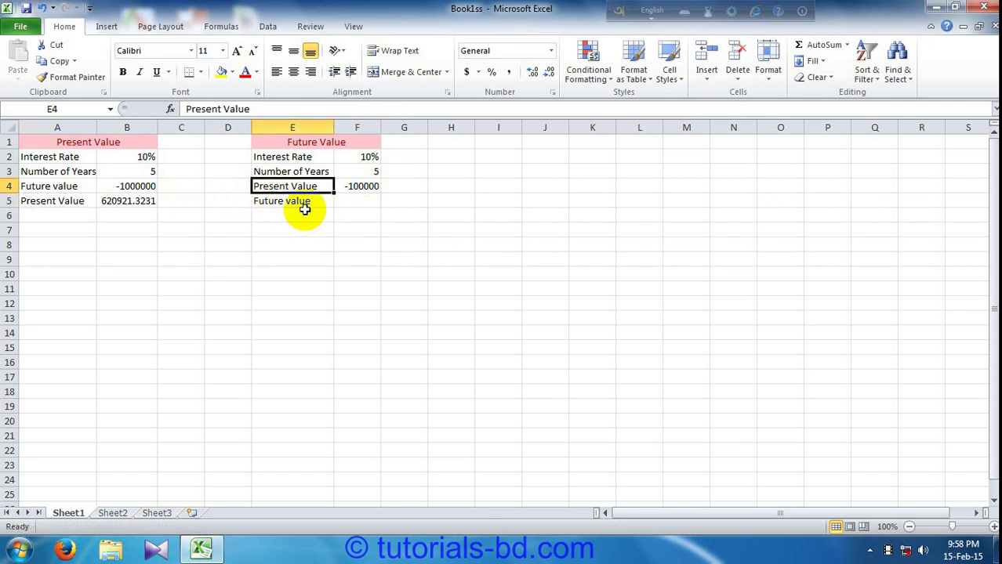
Review the -100000 input in F4 and the B5 PV formula, ending on F5
{"action": "left_click", "coordinate": [358, 200]}
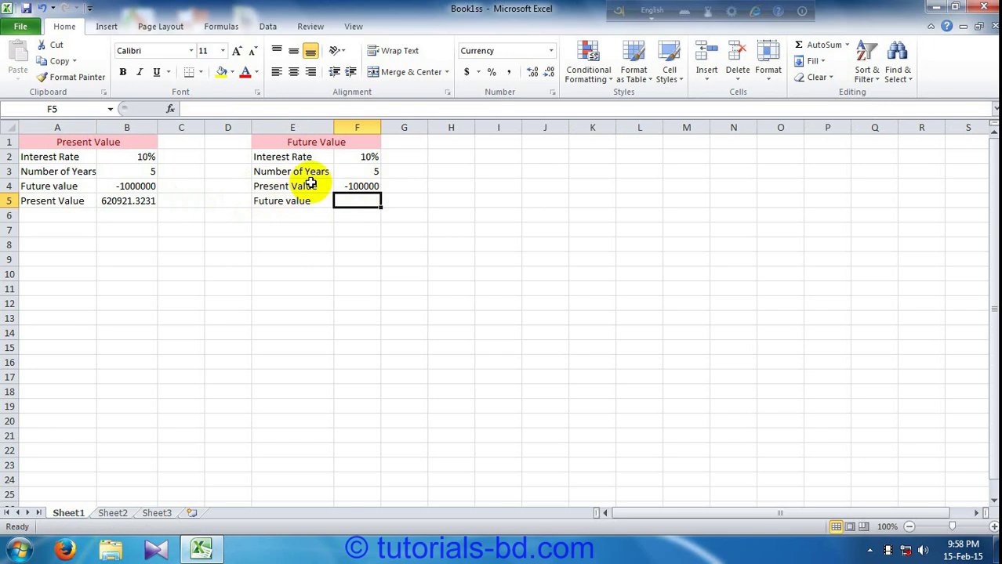
{"action": "left_click", "coordinate": [368, 186]}
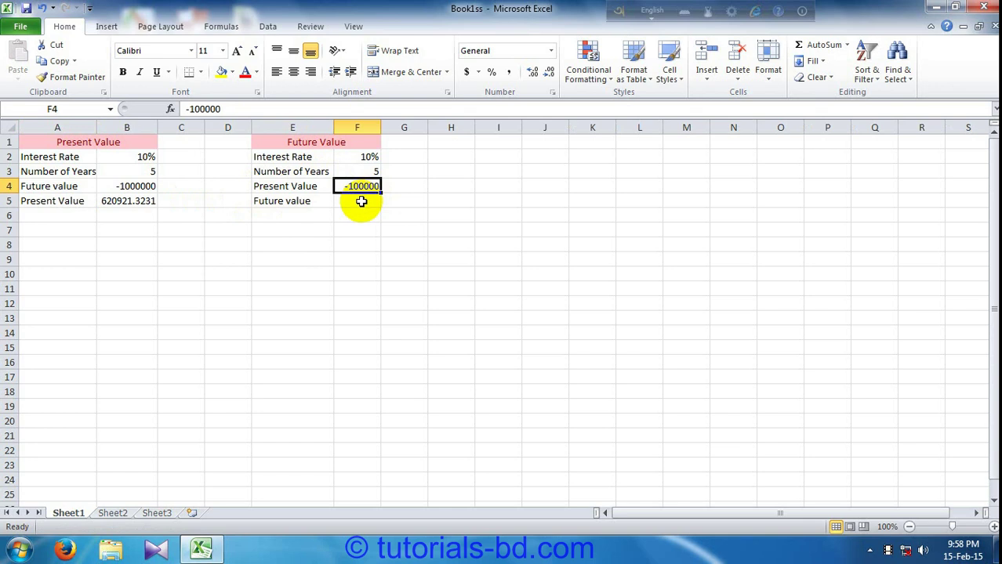
{"action": "left_click", "coordinate": [361, 202]}
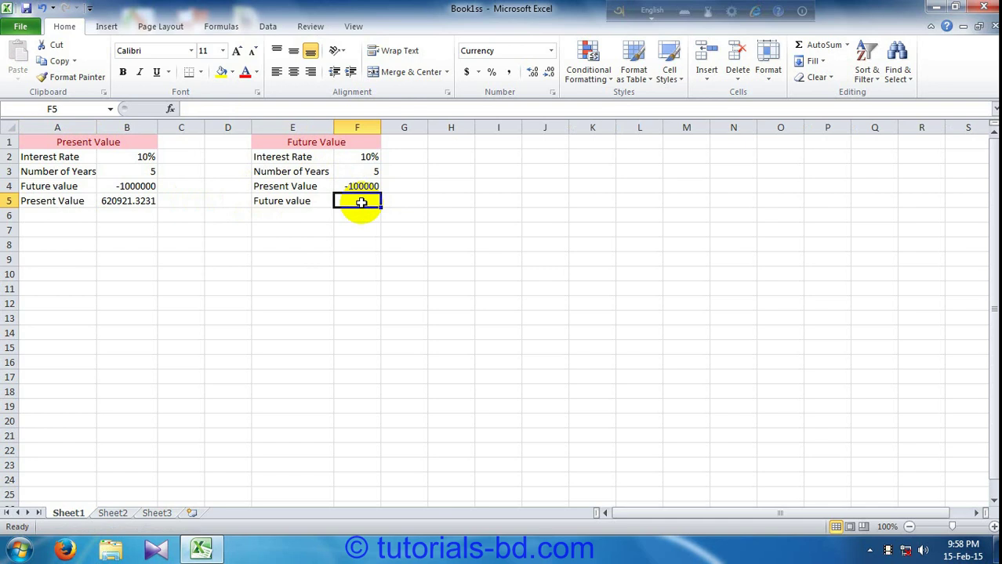
{"action": "left_click", "coordinate": [353, 187]}
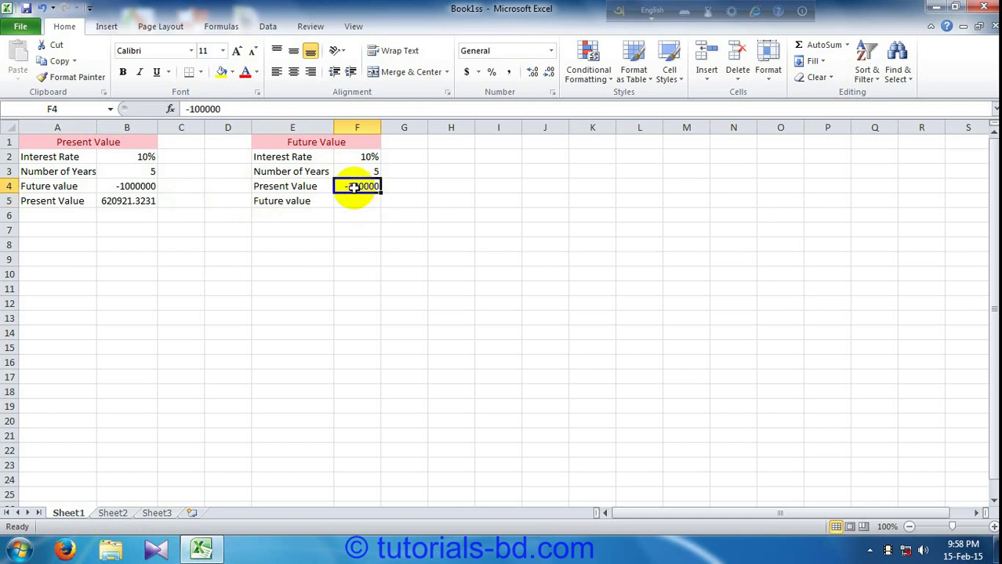
{"action": "left_click", "coordinate": [354, 204]}
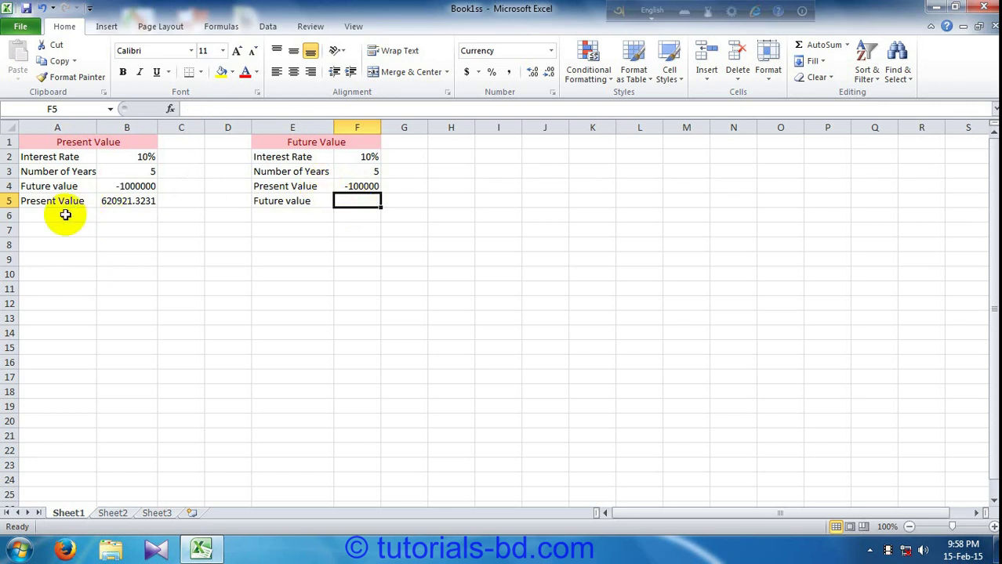
{"action": "left_click", "coordinate": [117, 203]}
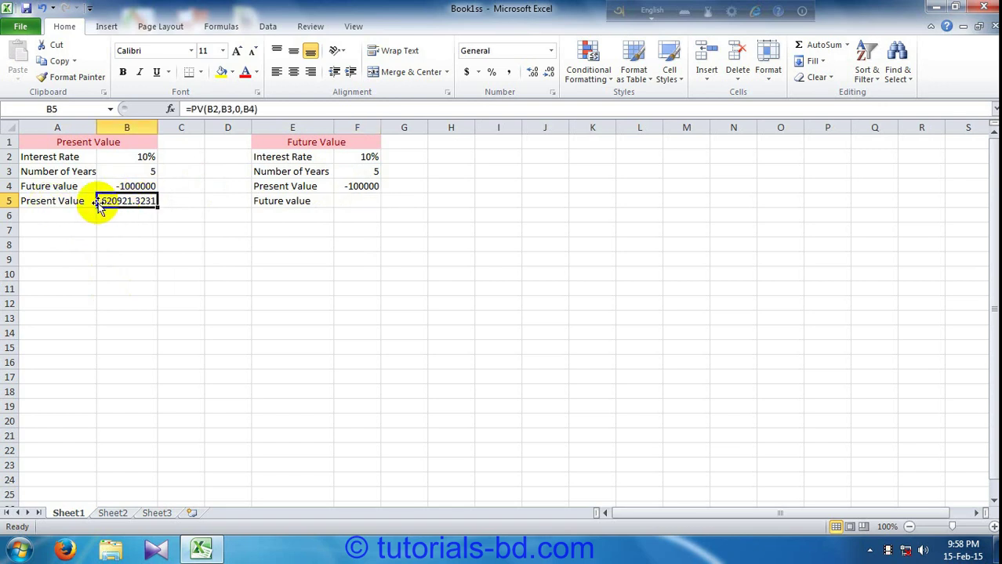
{"action": "left_click", "coordinate": [360, 185]}
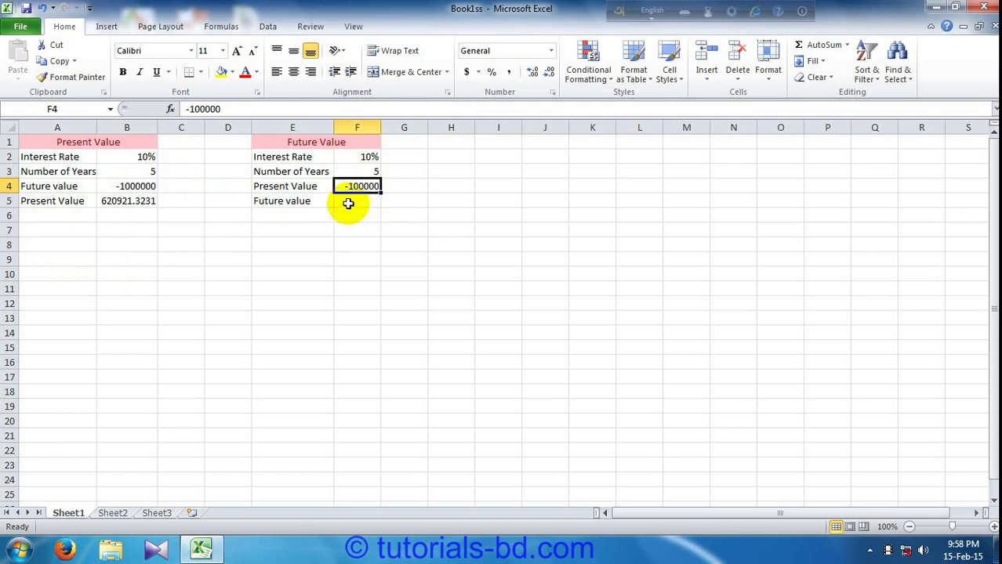
{"action": "left_click", "coordinate": [348, 203]}
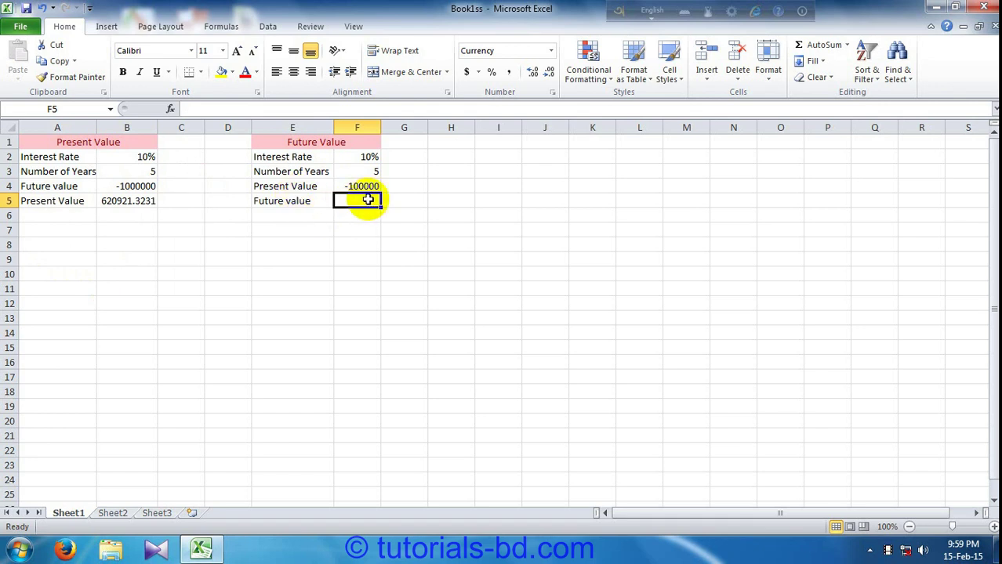
Enter =fv(F2,F3,0,F4) in F5, giving $161,051.00
{"action": "type", "text": "="}
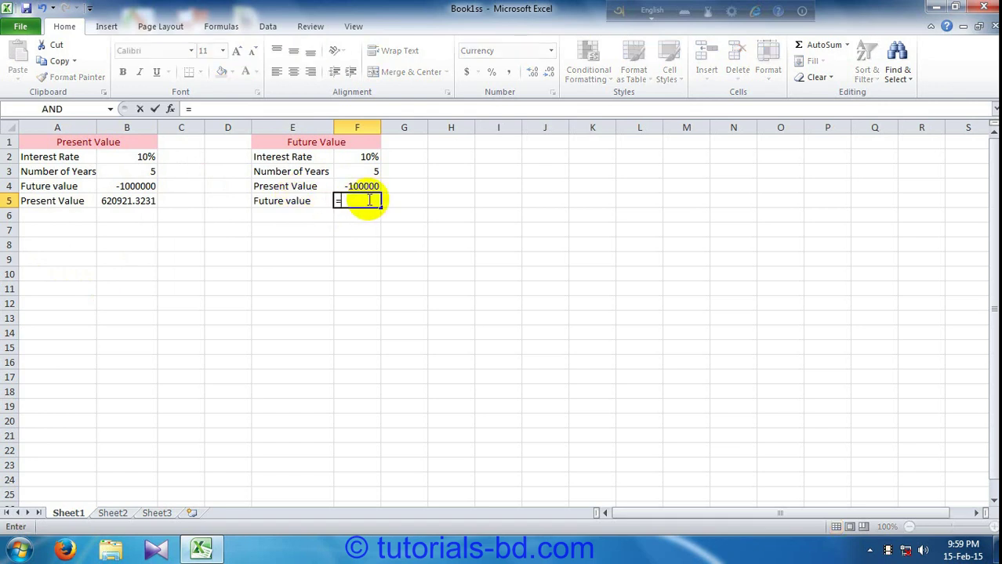
{"action": "type", "text": "fv("}
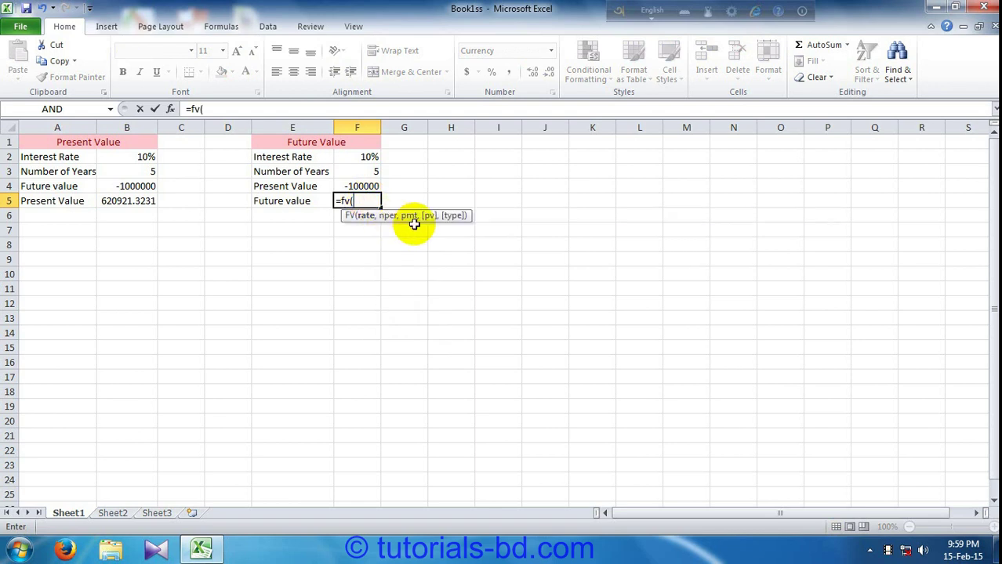
{"action": "scroll", "coordinate": [441, 225], "scroll_direction": "down", "scroll_amount": 1}
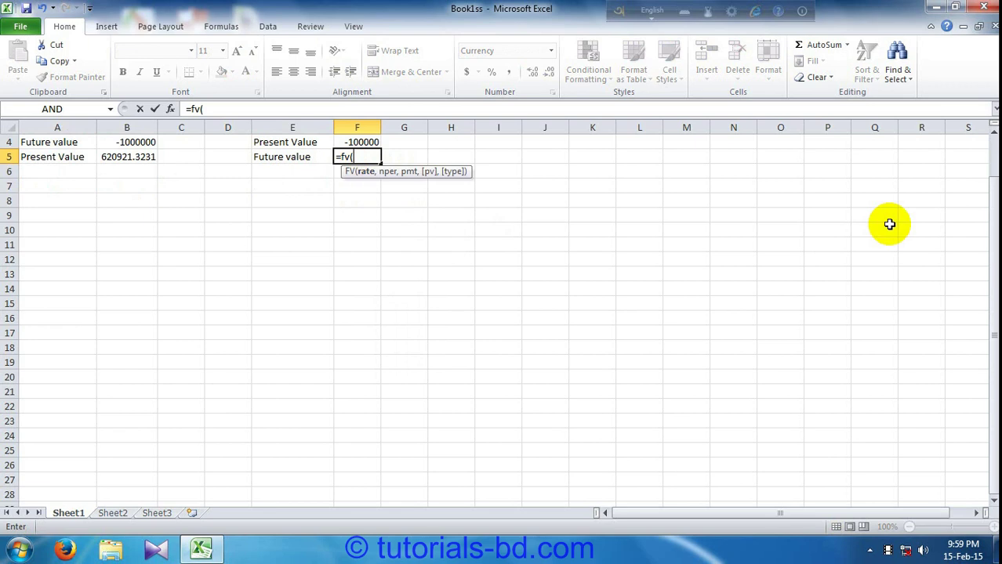
{"action": "left_click_drag", "start_coordinate": [987, 242], "coordinate": [986, 184]}
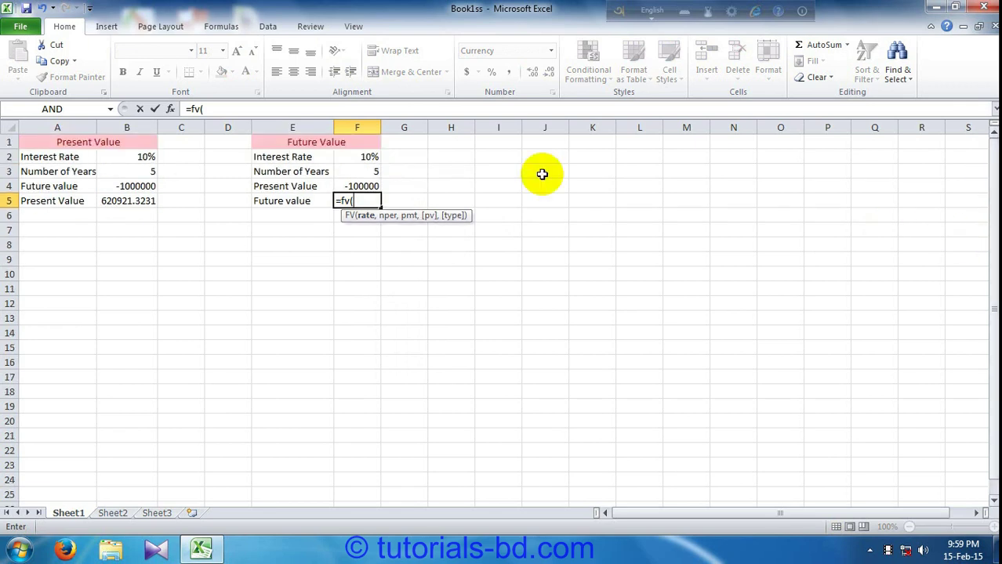
{"action": "left_click", "coordinate": [365, 156]}
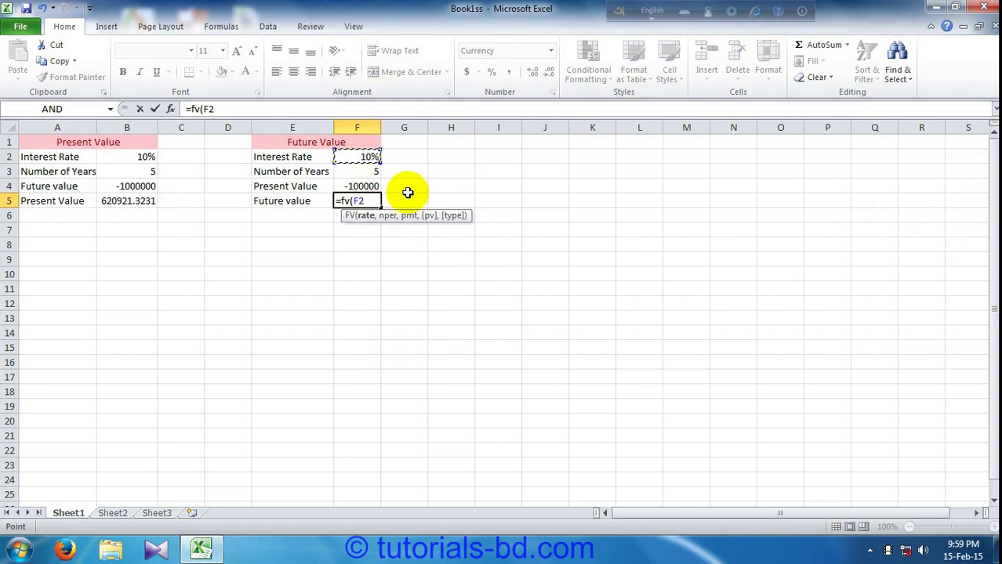
{"action": "type", "text": ","}
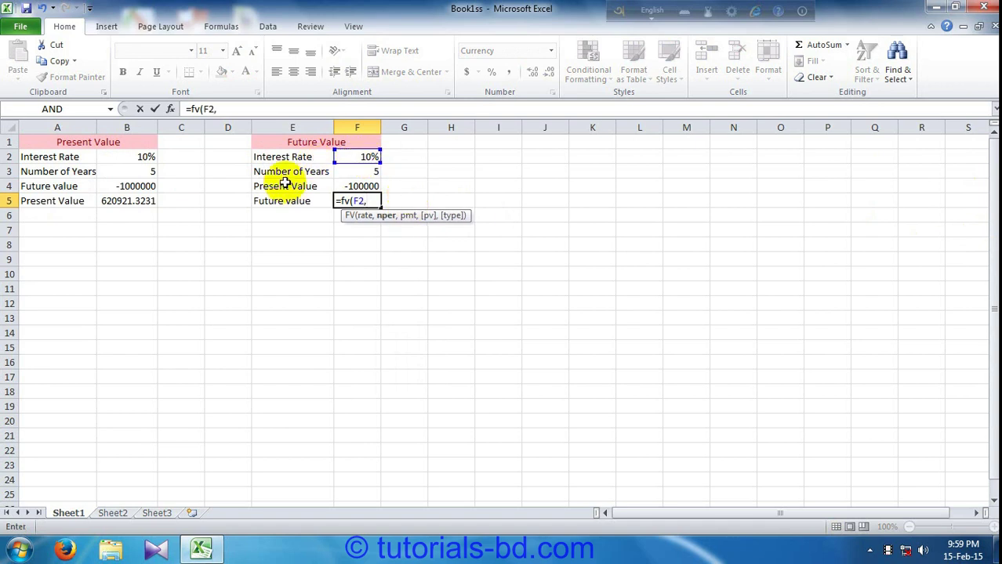
{"action": "left_click", "coordinate": [370, 172]}
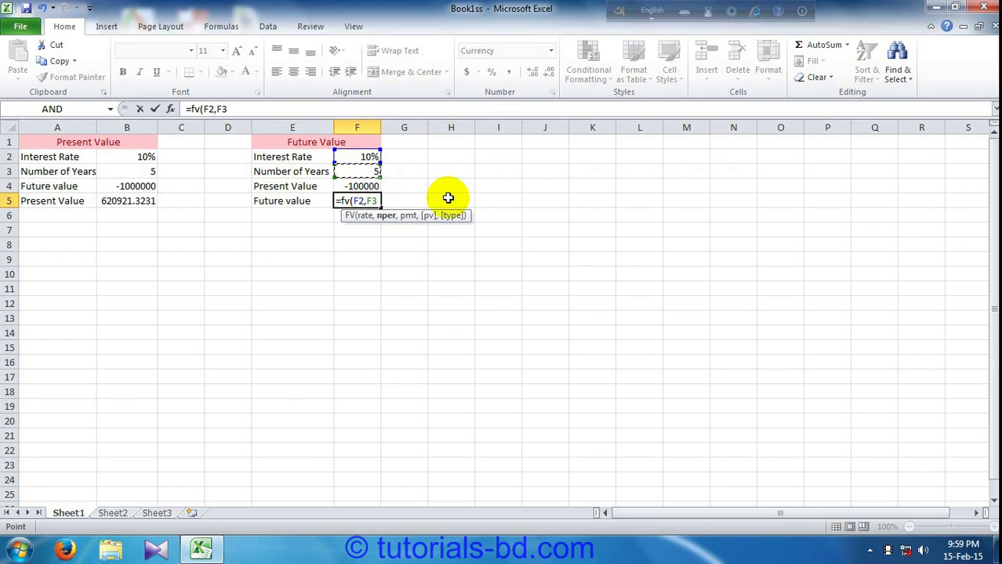
{"action": "type", "text": ","}
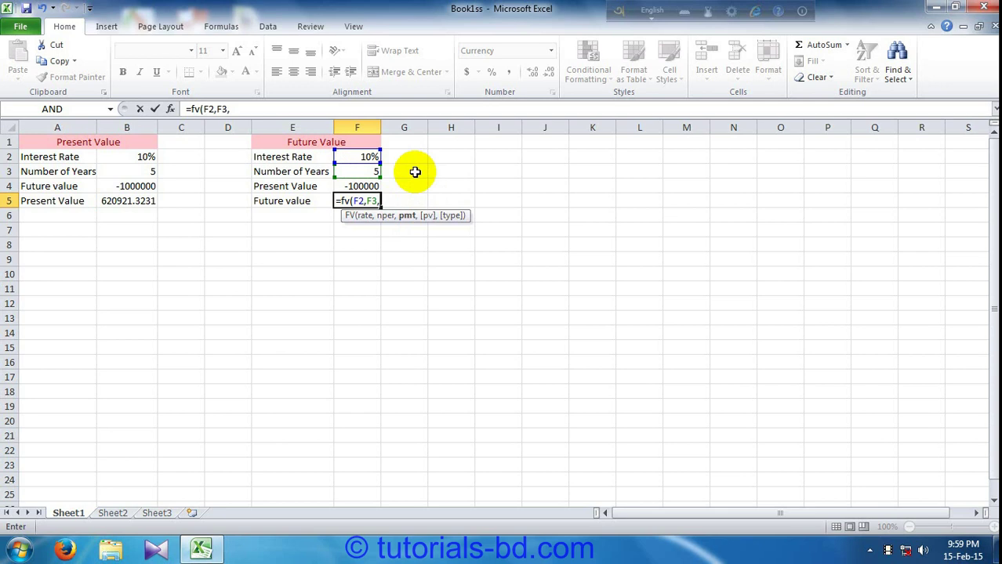
{"action": "type", "text": "0"}
{"action": "type", "text": ","}
{"action": "left_click", "coordinate": [359, 186]}
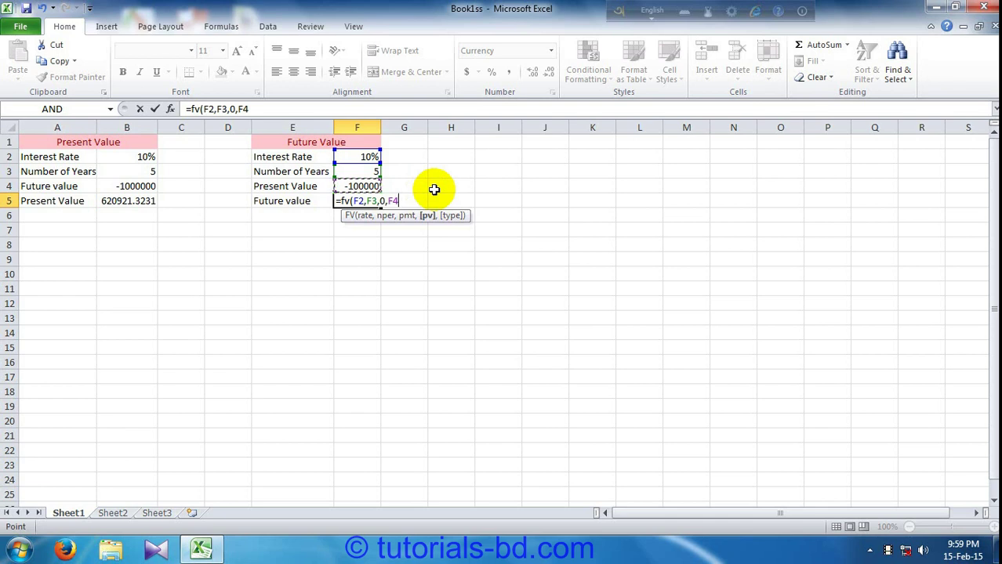
{"action": "type", "text": ")"}
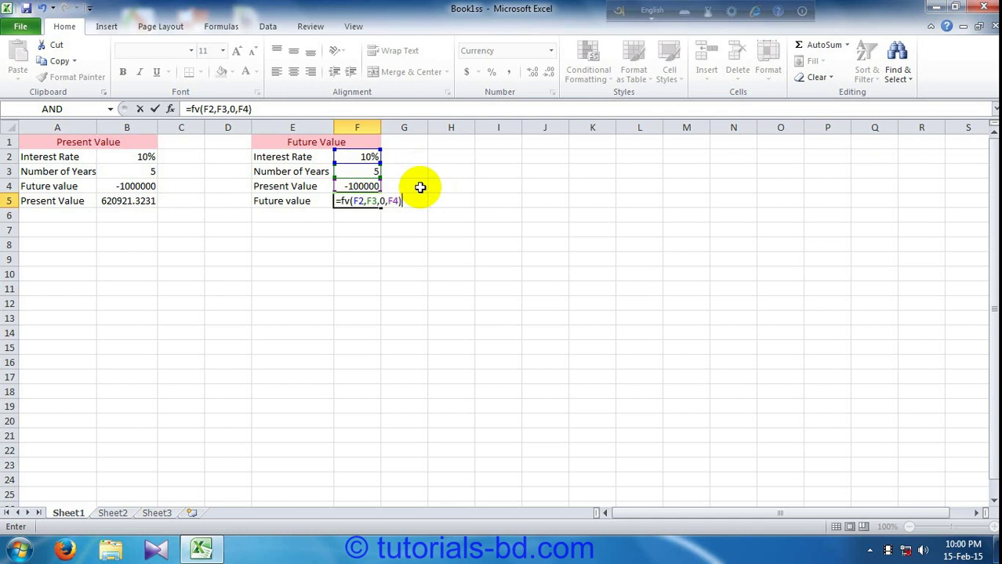
{"action": "key", "text": "Return"}
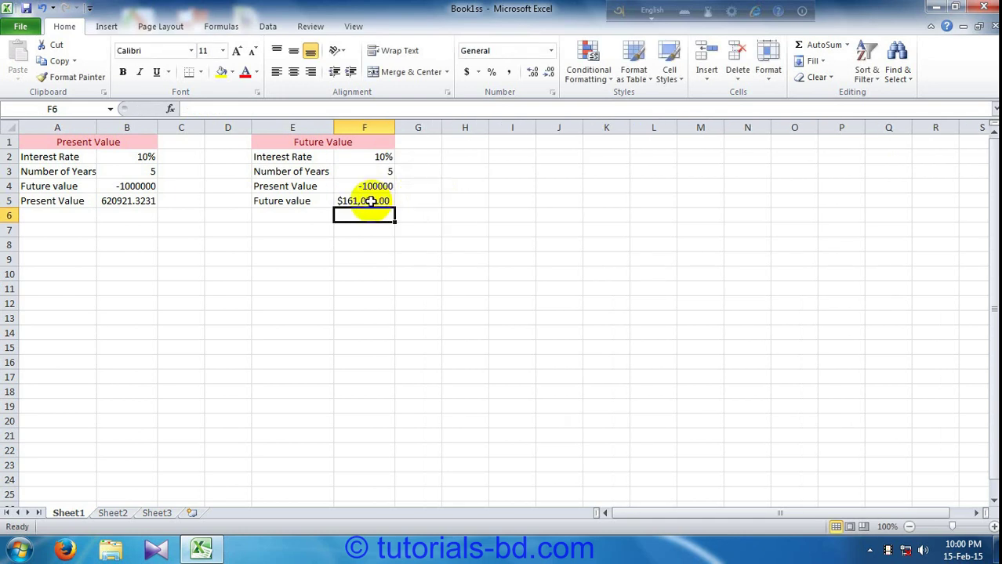
Set F5 to General number format so it reads 161051
{"action": "left_click", "coordinate": [350, 200]}
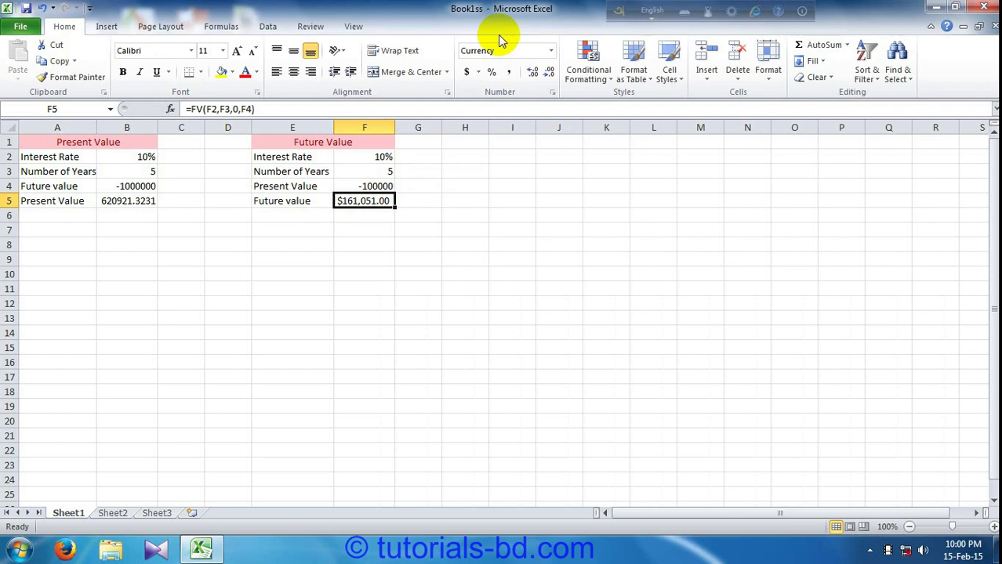
{"action": "left_click", "coordinate": [550, 50]}
{"action": "left_click", "coordinate": [541, 75]}
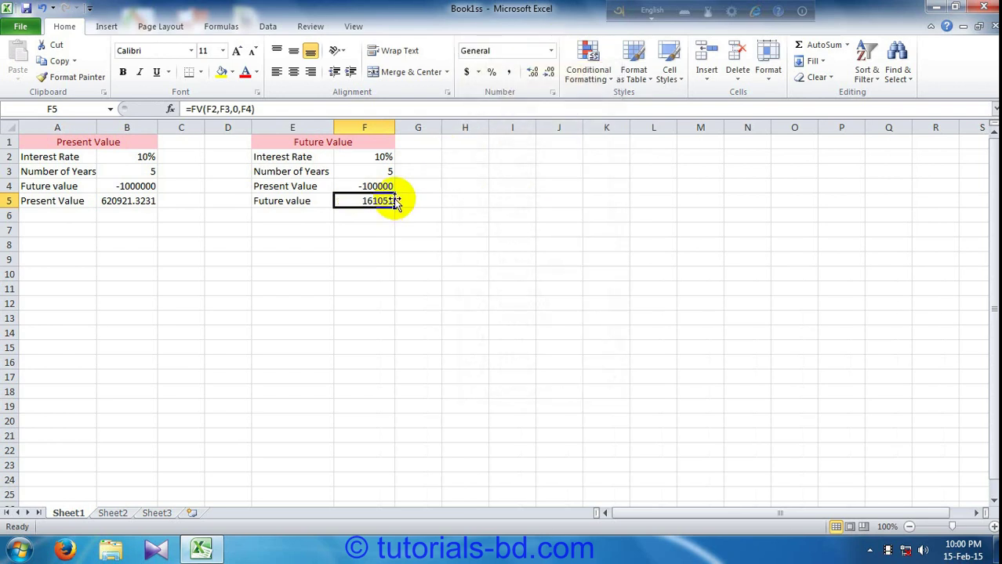
{"action": "scroll", "coordinate": [388, 200], "scroll_direction": "down", "scroll_amount": 1}
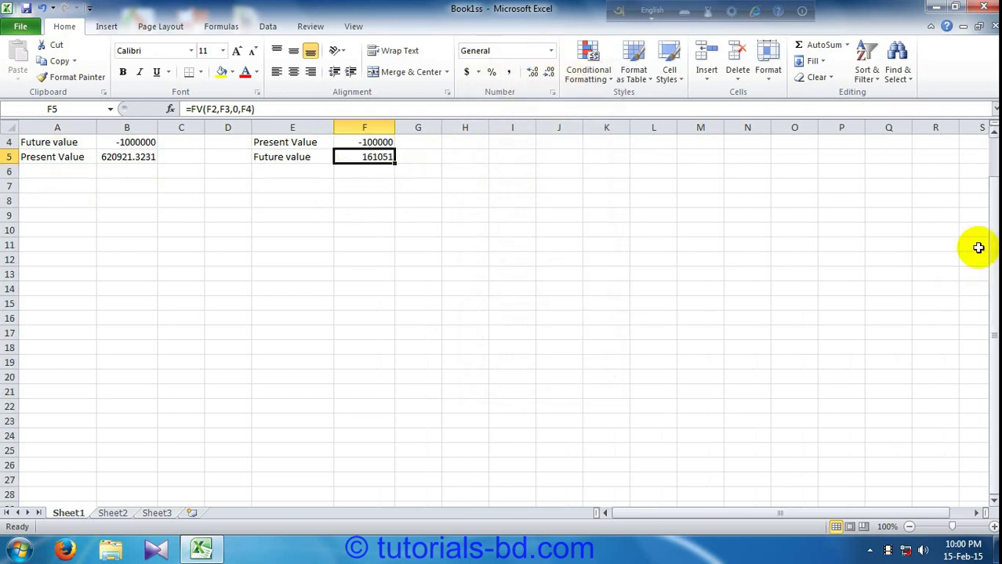
{"action": "left_click_drag", "start_coordinate": [993, 230], "coordinate": [993, 199]}
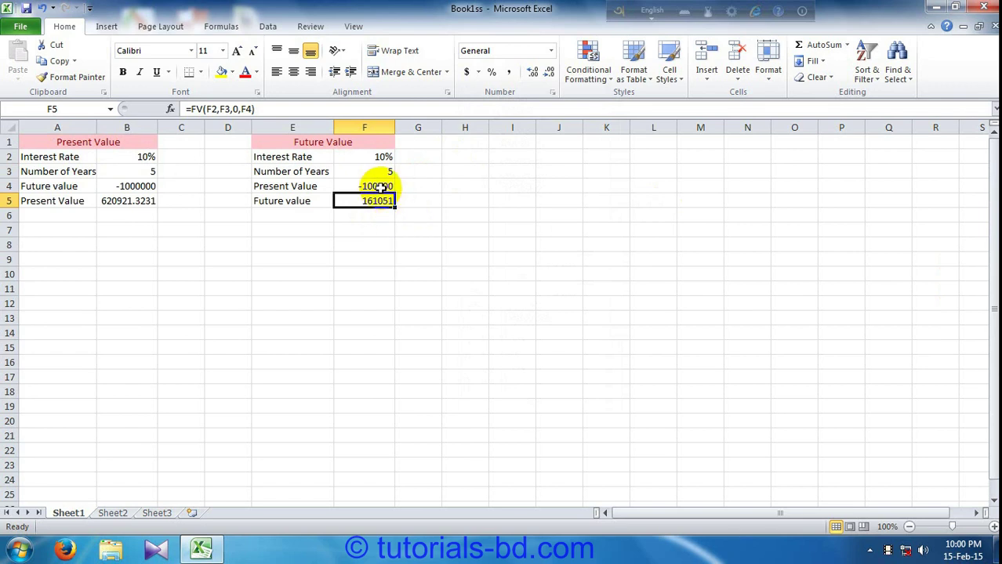
{"action": "left_click", "coordinate": [379, 187]}
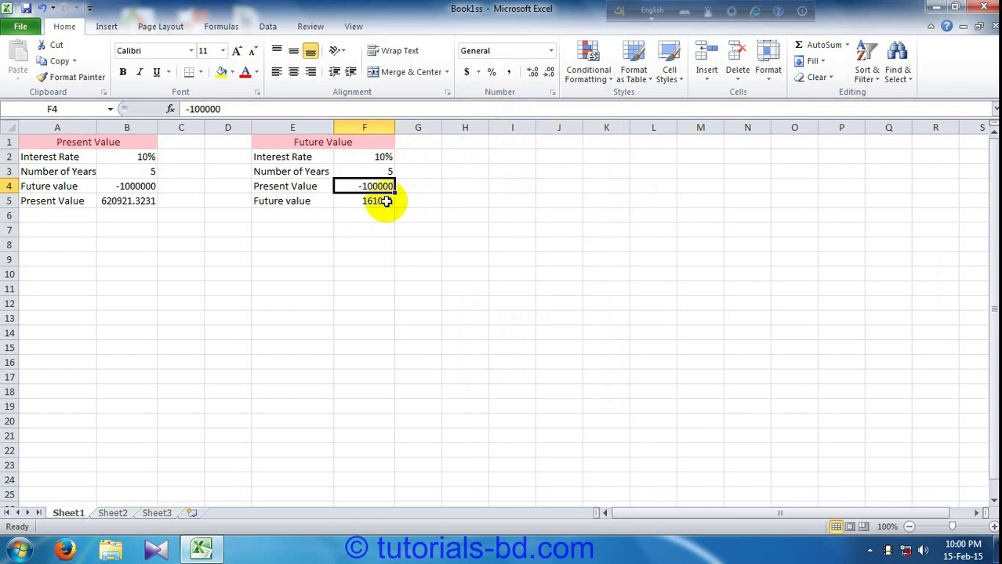
{"action": "left_click", "coordinate": [383, 201]}
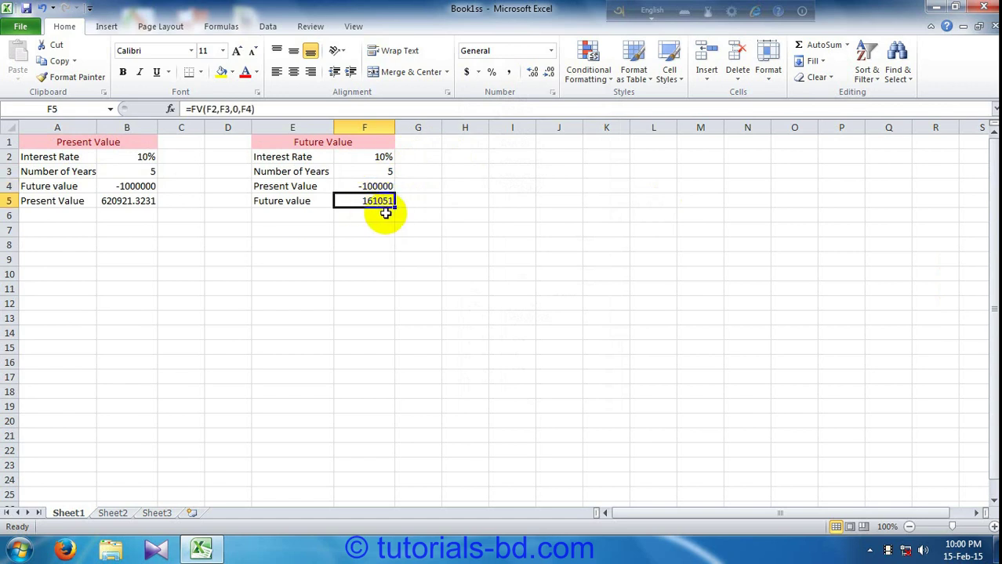
Change the years in F3 to 4, then to 10, so F5 shows 259374.246
{"action": "double_click", "coordinate": [384, 172]}
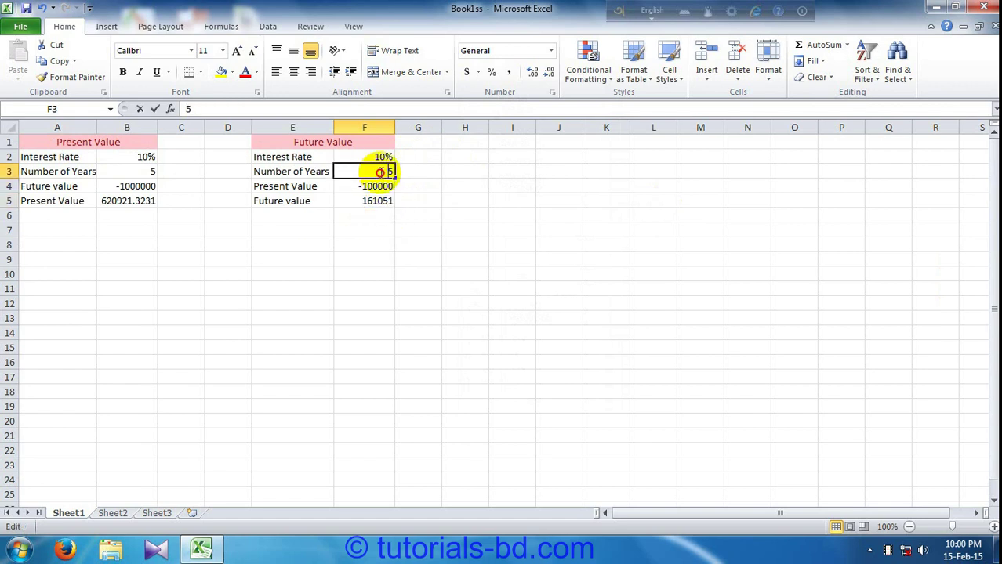
{"action": "key", "text": "Delete"}
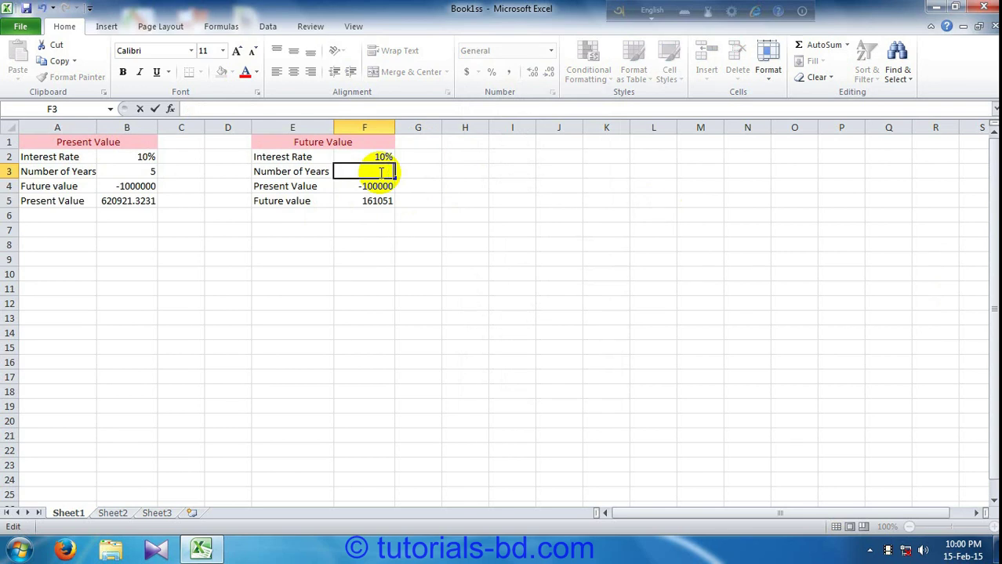
{"action": "type", "text": "4"}
{"action": "key", "text": "Return"}
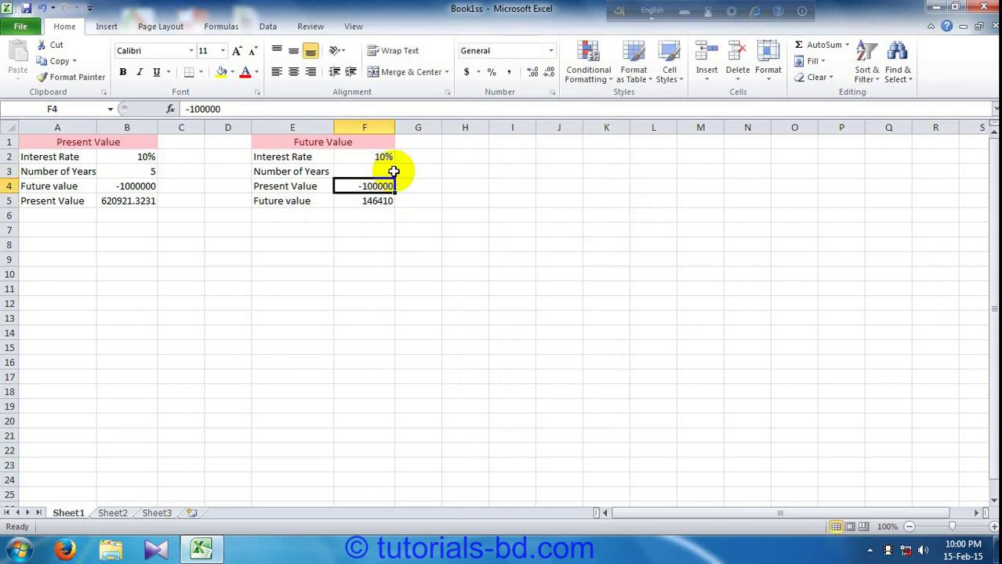
{"action": "left_click", "coordinate": [384, 198]}
{"action": "left_click", "coordinate": [378, 174]}
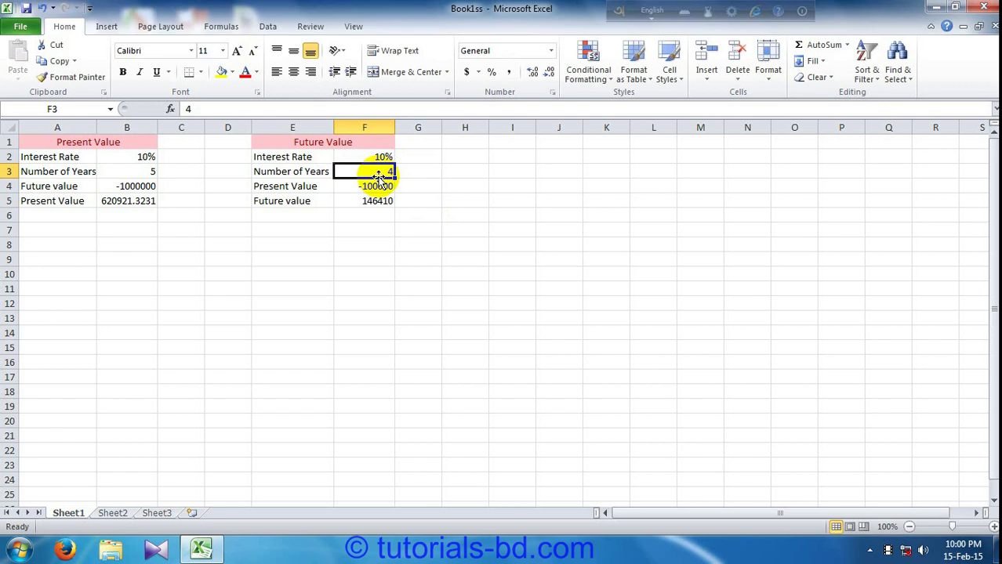
{"action": "type", "text": "10"}
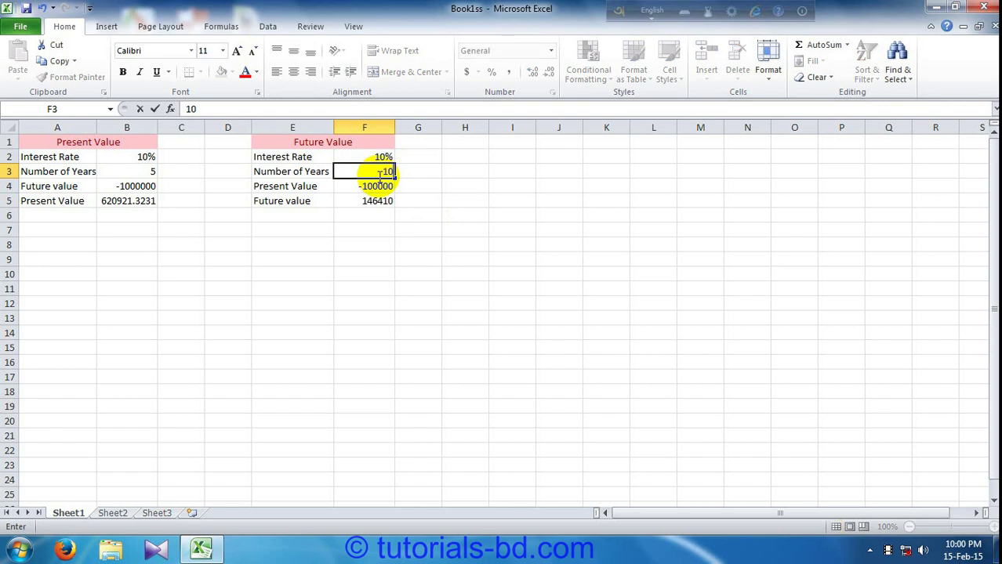
{"action": "key", "text": "Return"}
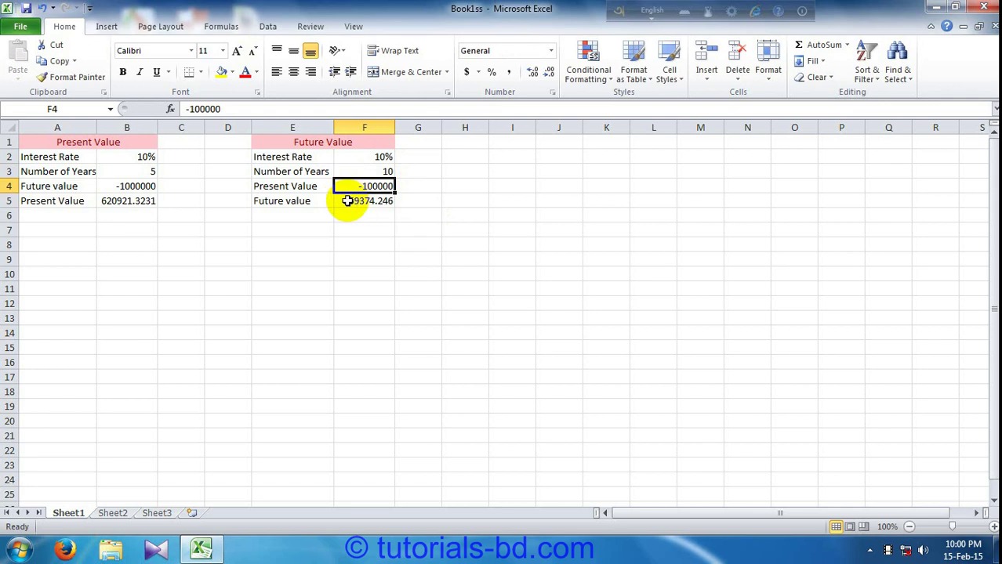
{"action": "left_click", "coordinate": [349, 204]}
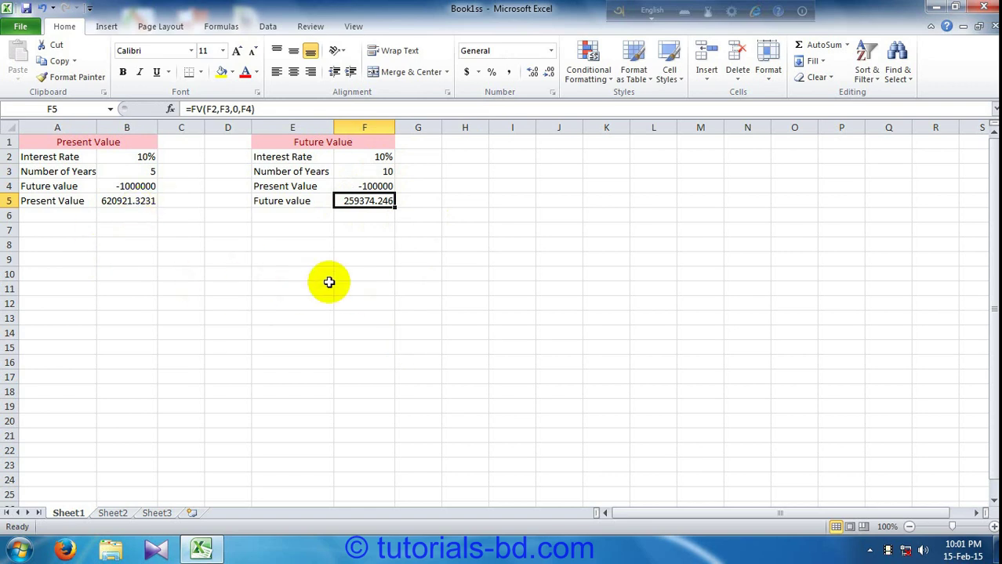
{"action": "left_click", "coordinate": [120, 202]}
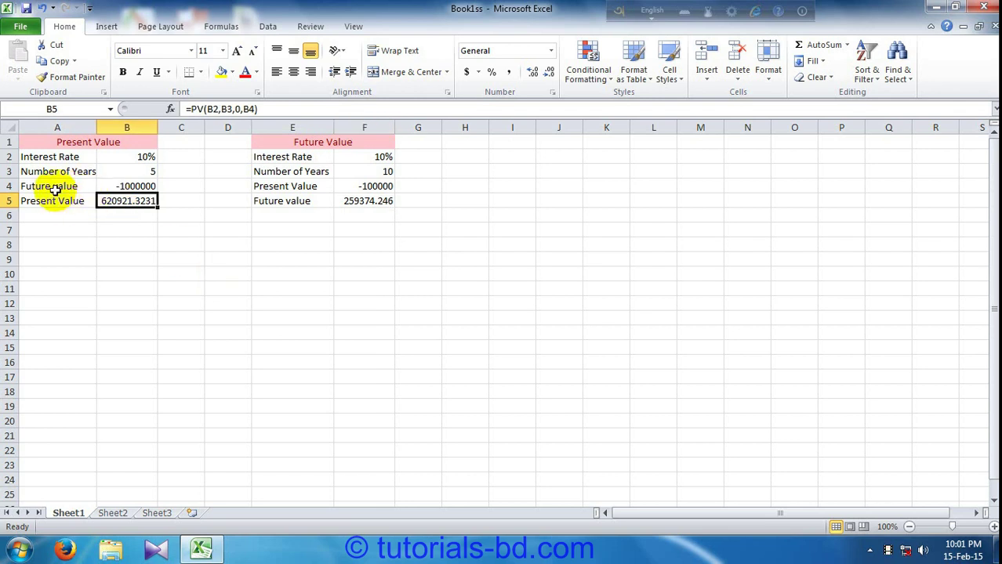
{"action": "left_click", "coordinate": [109, 158]}
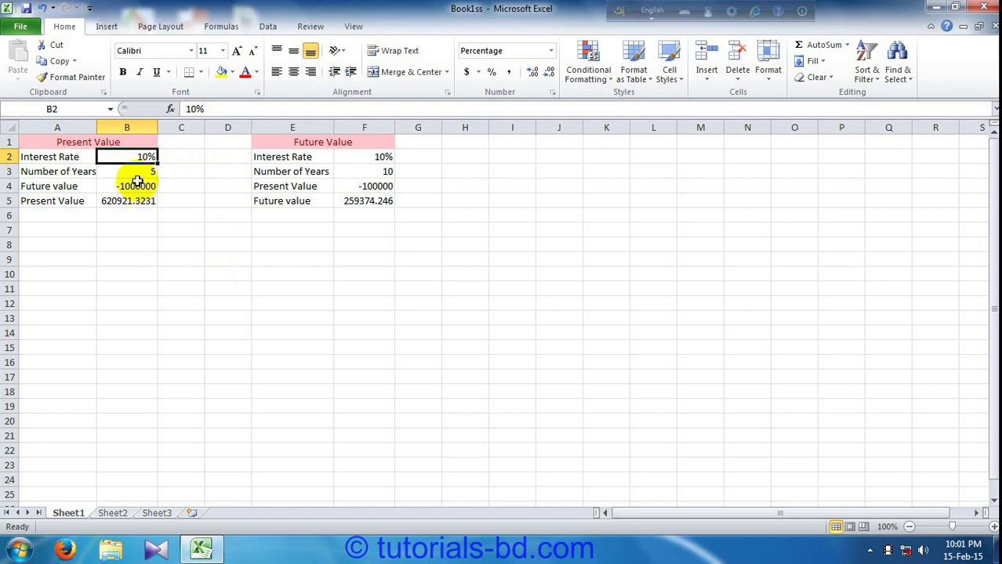
{"action": "left_click", "coordinate": [138, 174]}
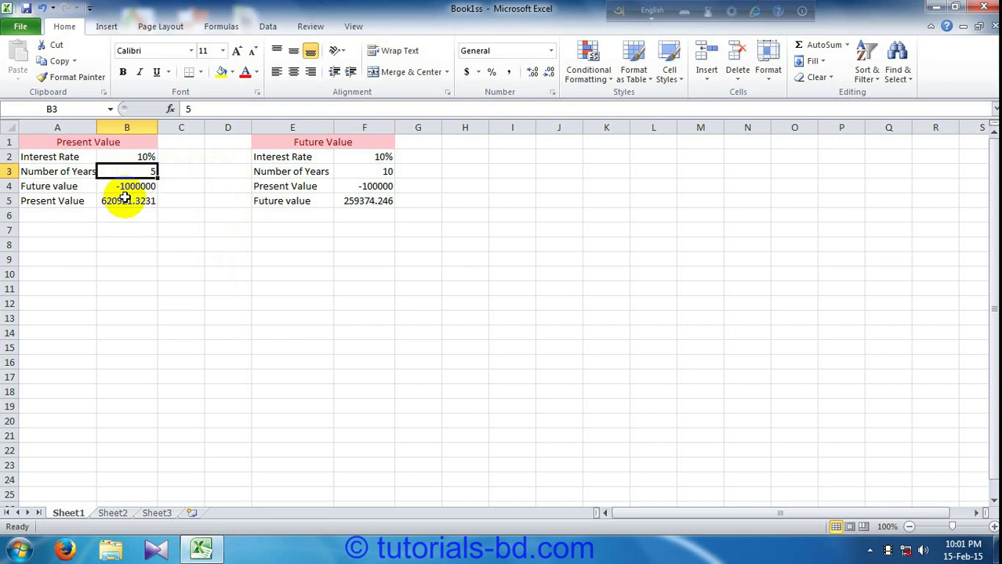
{"action": "left_click", "coordinate": [127, 189]}
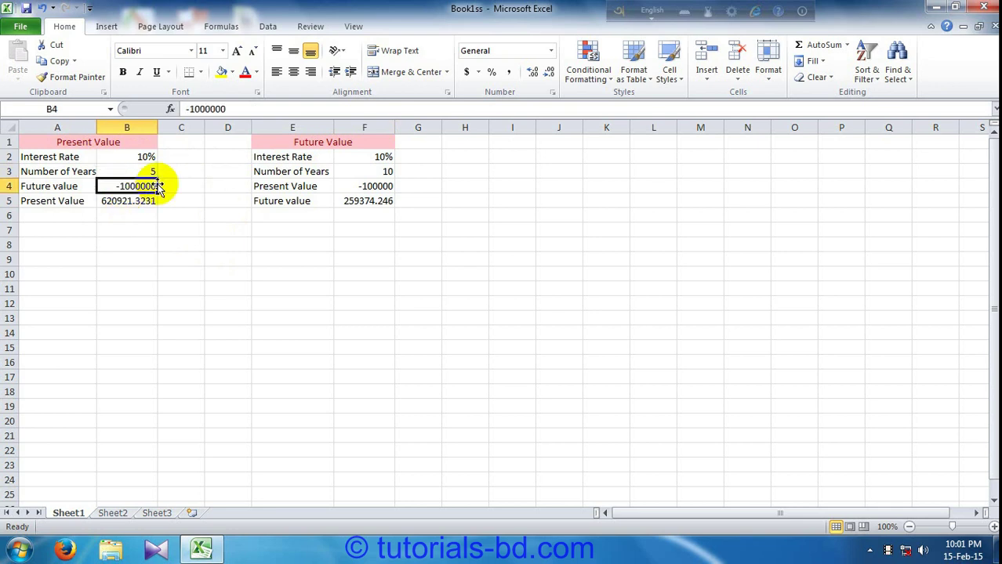
{"action": "left_click", "coordinate": [120, 206]}
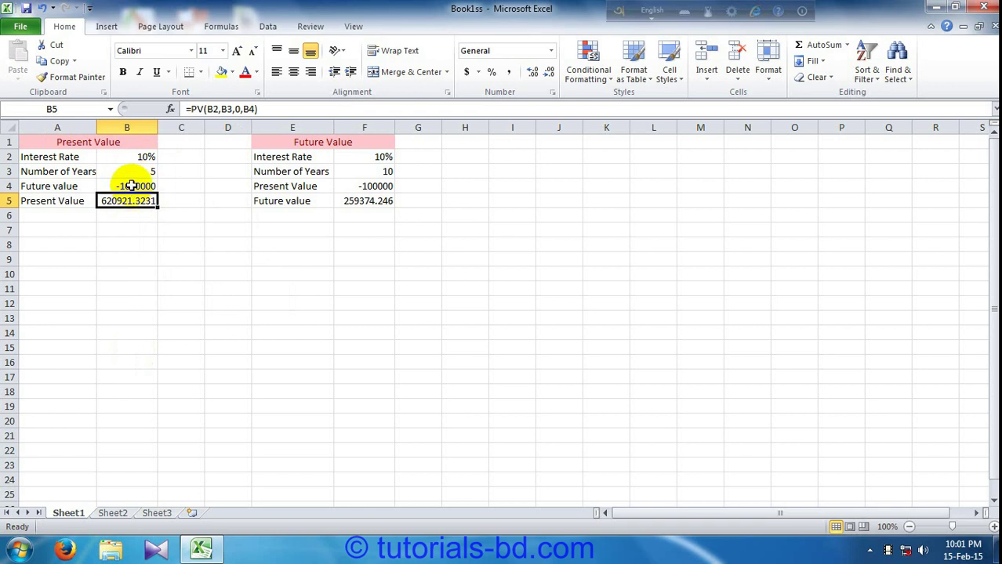
{"action": "left_click", "coordinate": [132, 187]}
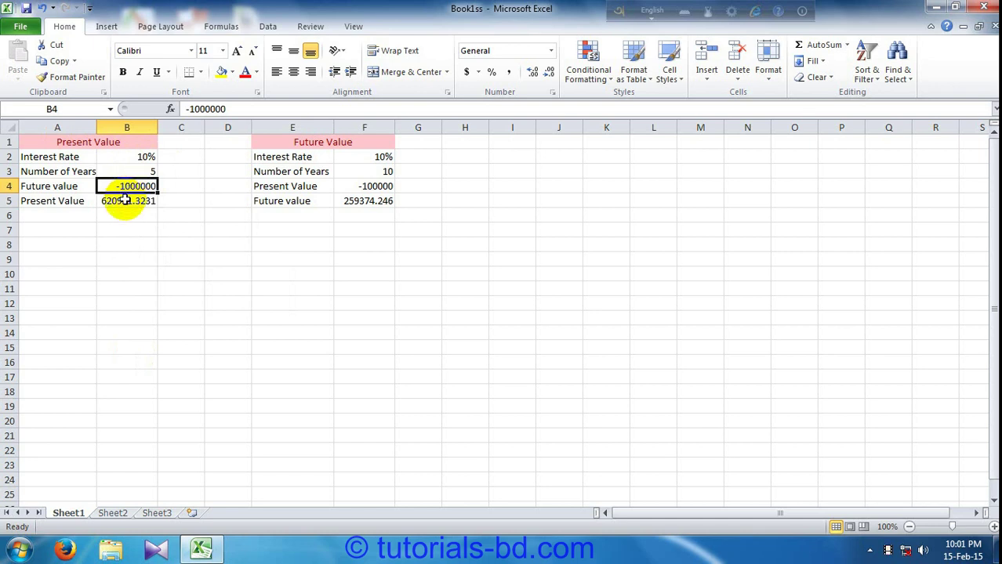
{"action": "left_click", "coordinate": [126, 200]}
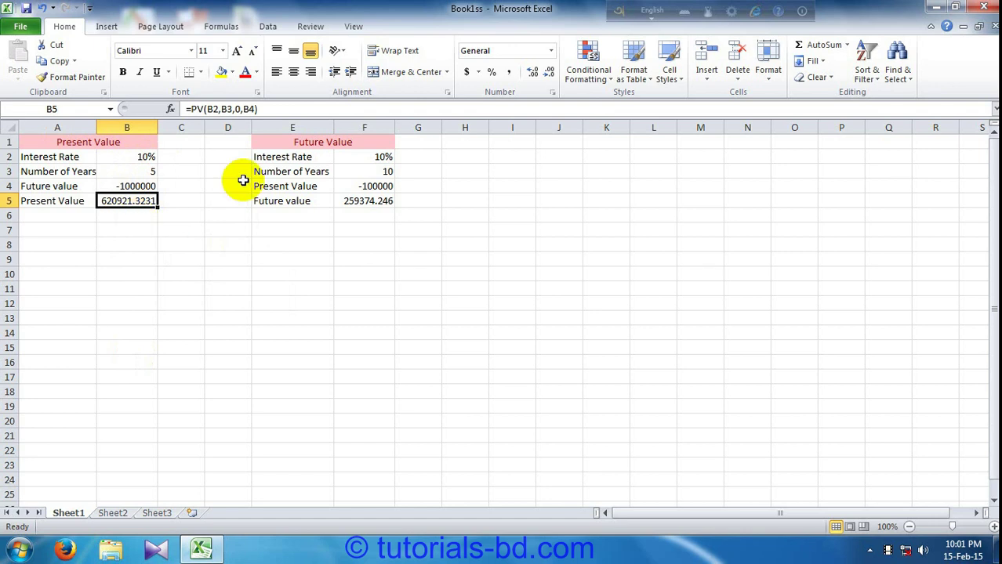
{"action": "left_click", "coordinate": [138, 172]}
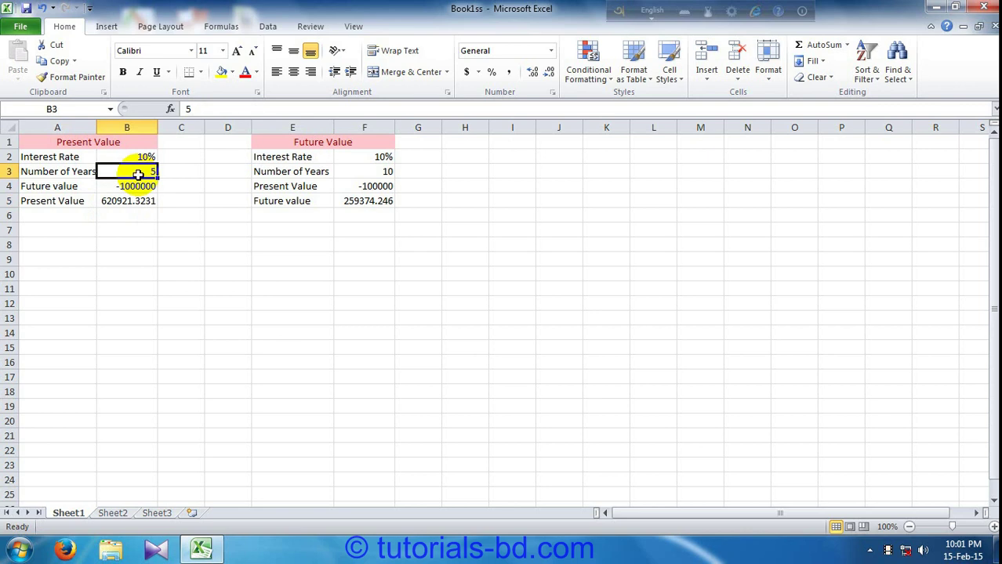
{"action": "left_click", "coordinate": [136, 188]}
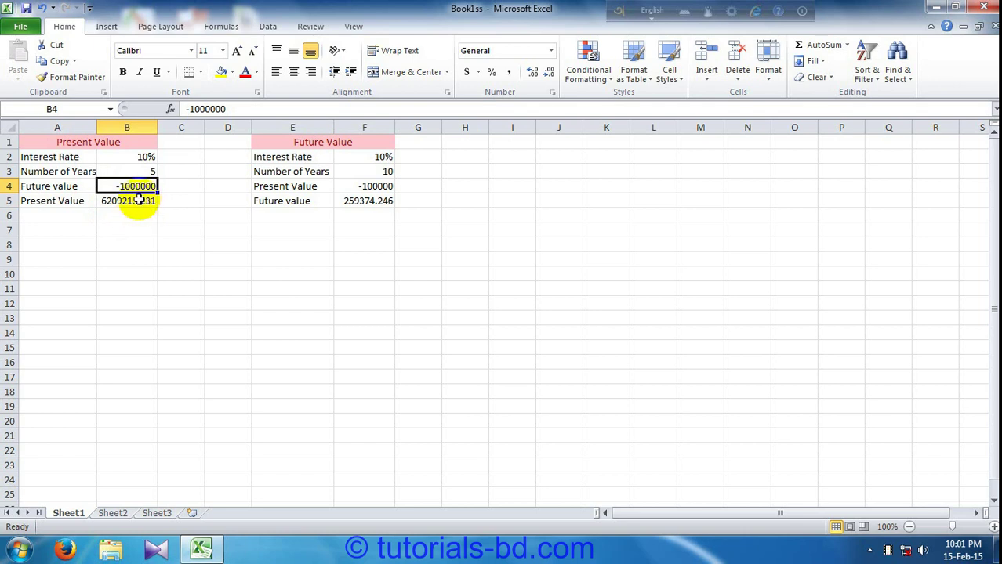
{"action": "left_click", "coordinate": [138, 201]}
{"action": "left_click", "coordinate": [146, 156]}
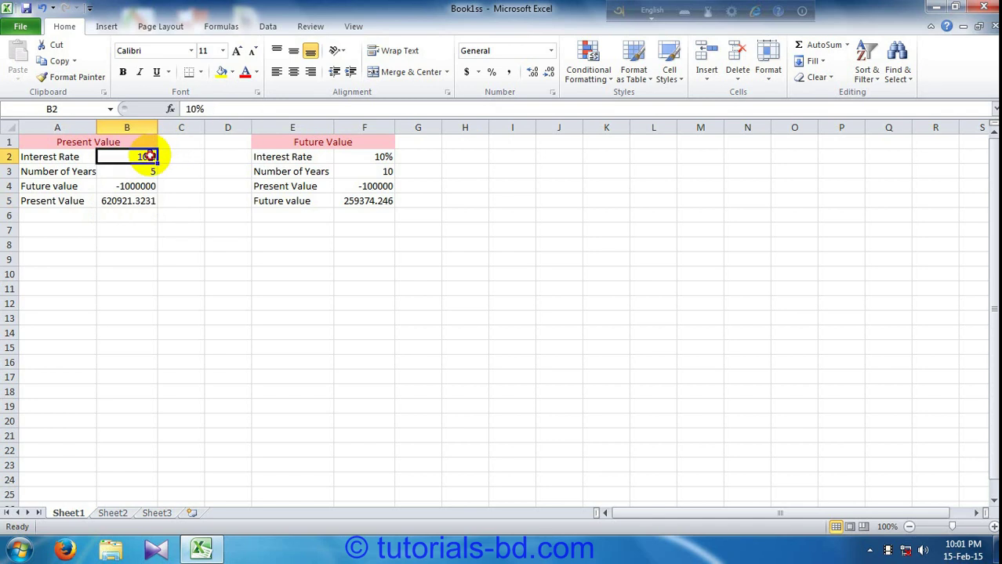
{"action": "left_click", "coordinate": [131, 190]}
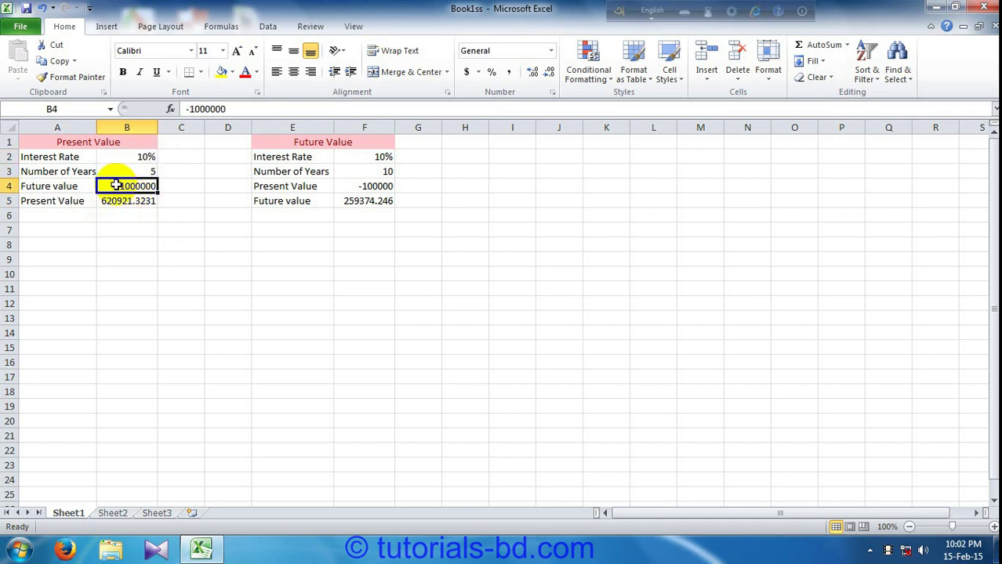
{"action": "left_click", "coordinate": [106, 202]}
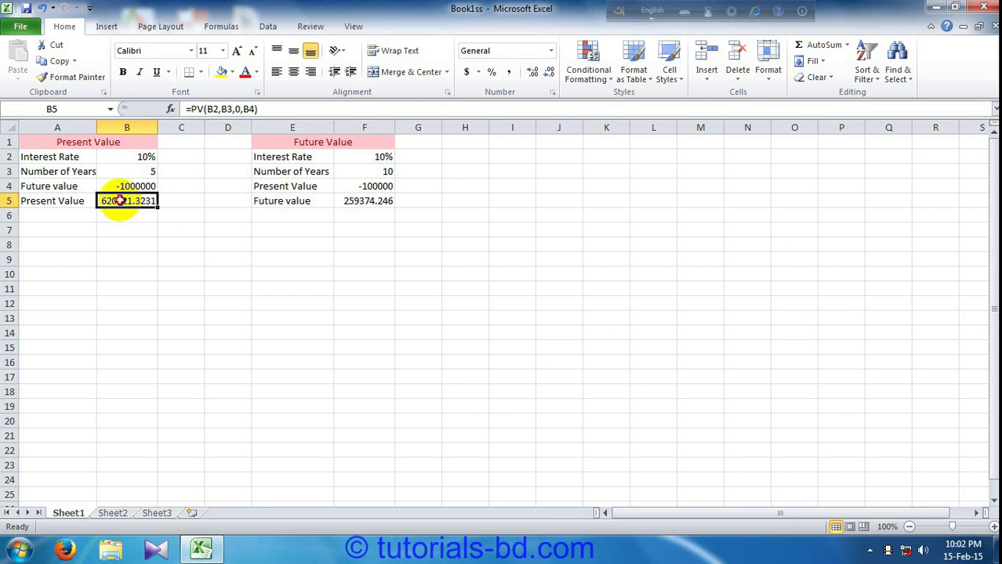
{"action": "left_click", "coordinate": [380, 203]}
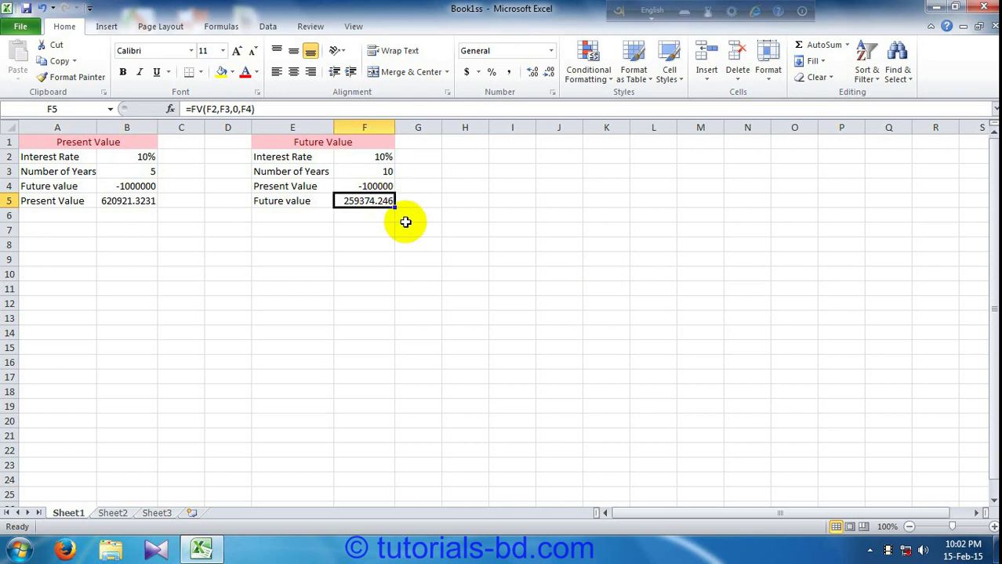
{"action": "left_click", "coordinate": [377, 186]}
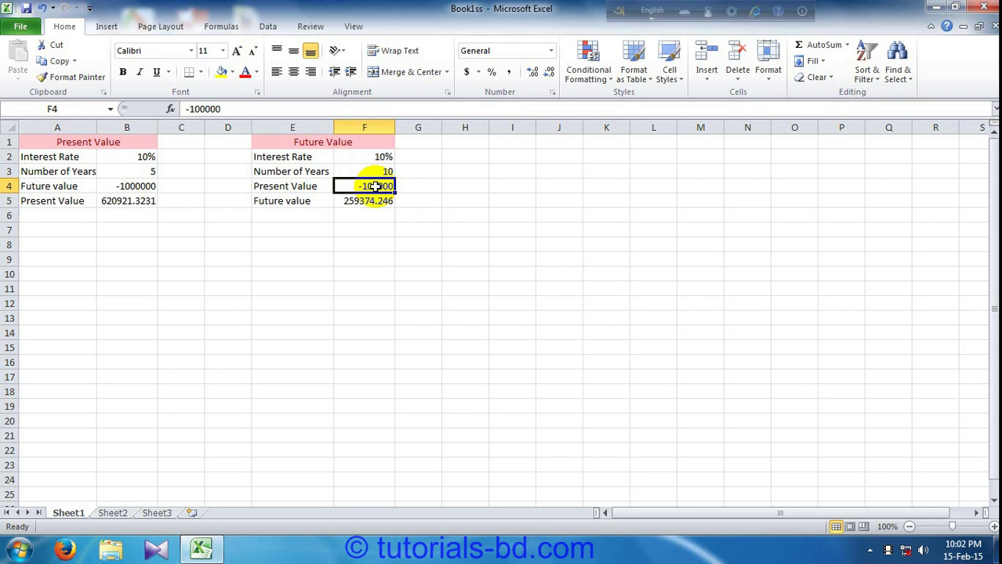
Set the F2 interest rate to 5%, recalculating F5 to 162889.4627
{"action": "left_click", "coordinate": [359, 158]}
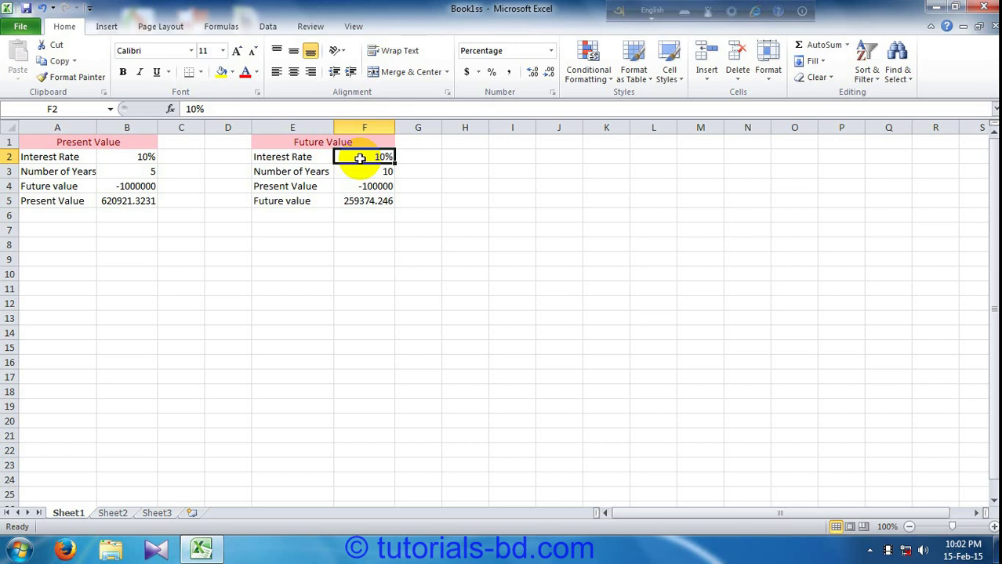
{"action": "type", "text": "50"}
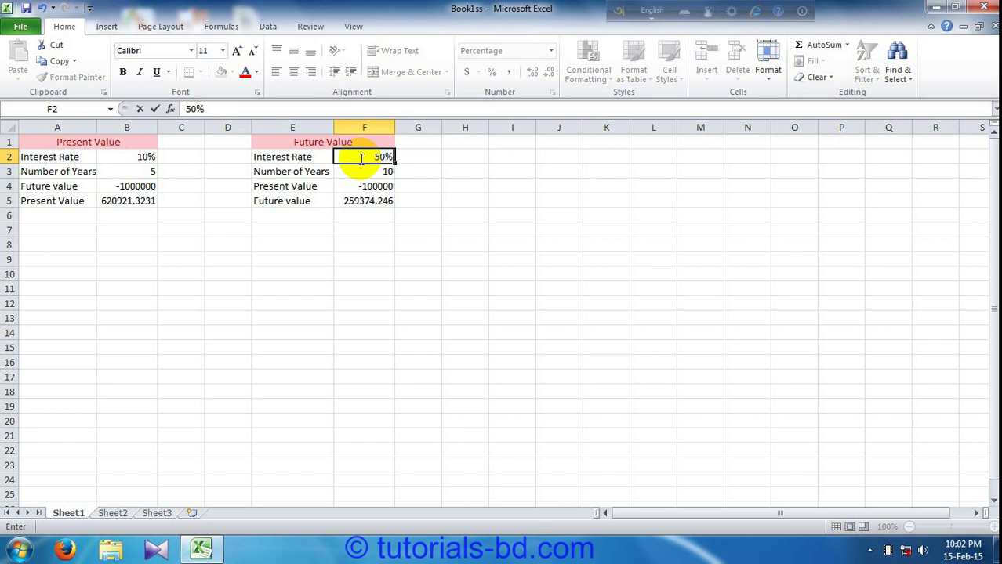
{"action": "key", "text": "BackSpace"}
{"action": "key", "text": "BackSpace"}
{"action": "type", "text": "%"}
{"action": "key", "text": "Return"}
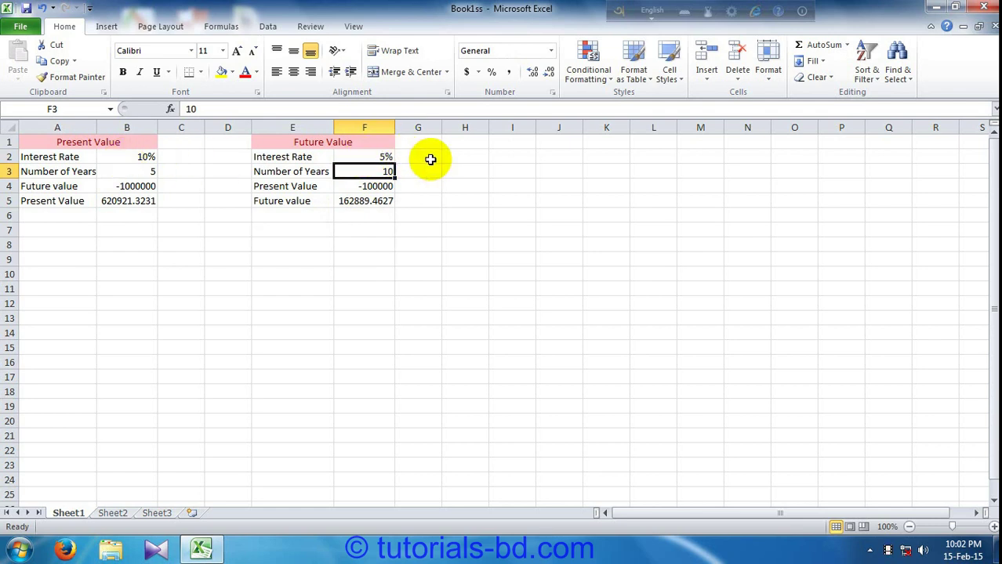
Point out G2 and H2 for new inputs and select the F5 FV formula
{"action": "left_click", "coordinate": [428, 158]}
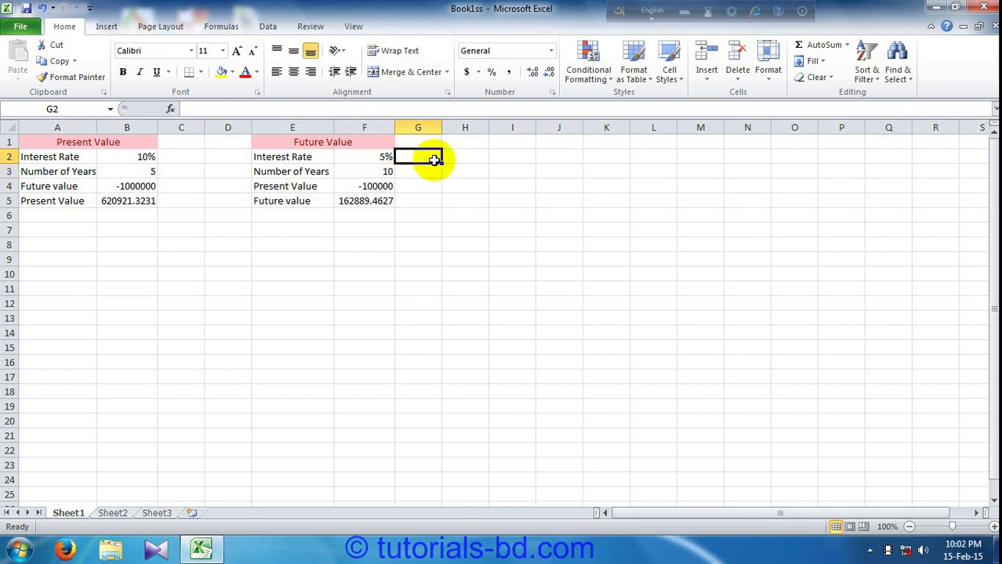
{"action": "left_click", "coordinate": [461, 157]}
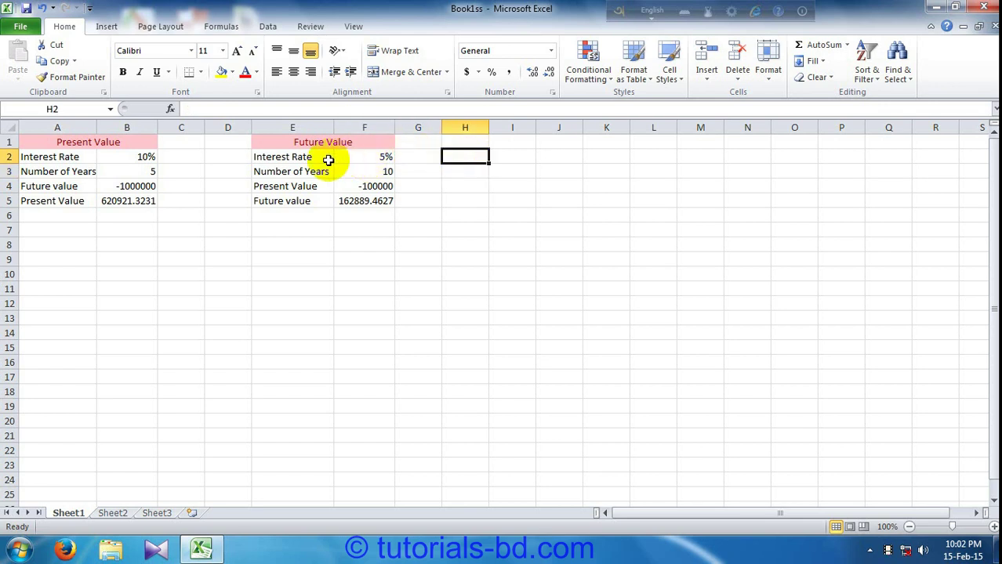
{"action": "left_click", "coordinate": [434, 157]}
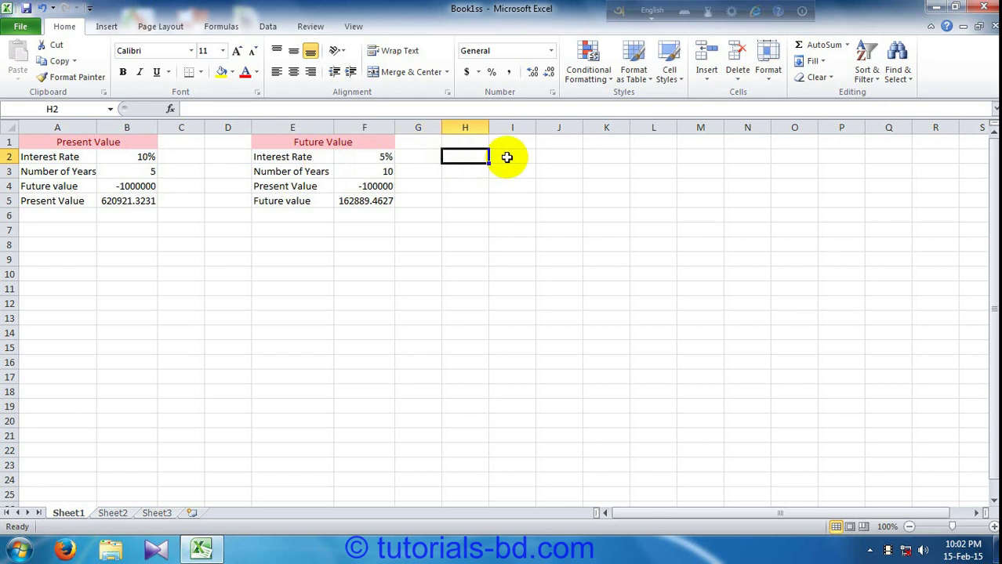
{"action": "left_click", "coordinate": [364, 200]}
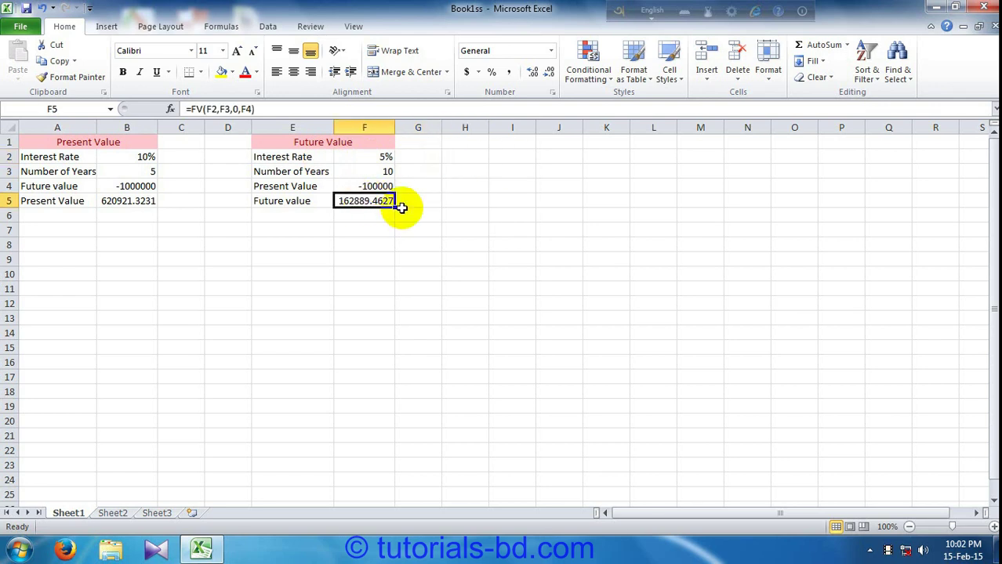
Fill the F5 future value formula right into G5 and H5
{"action": "left_click_drag", "start_coordinate": [423, 202], "coordinate": [464, 205]}
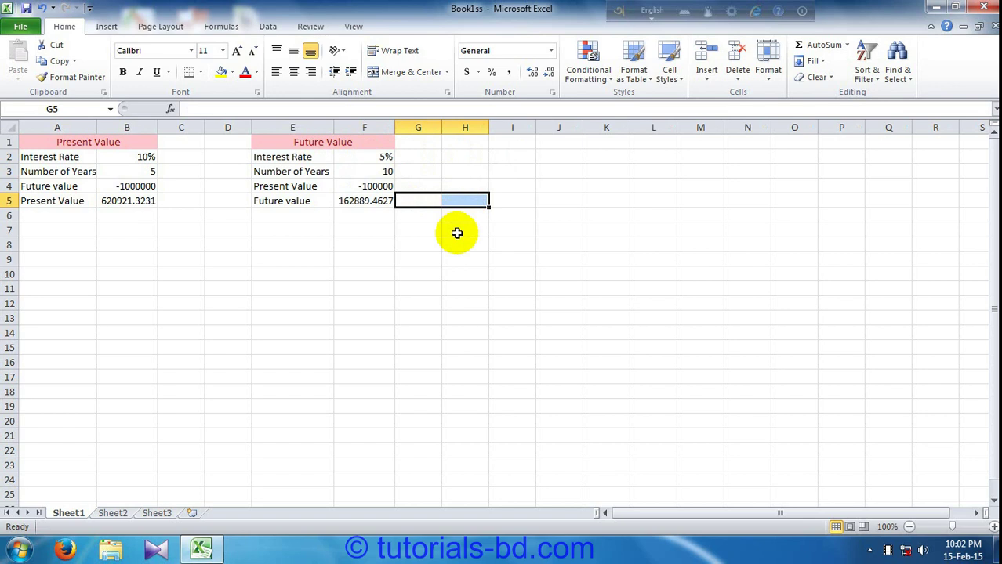
{"action": "left_click", "coordinate": [456, 230]}
{"action": "left_click", "coordinate": [382, 201]}
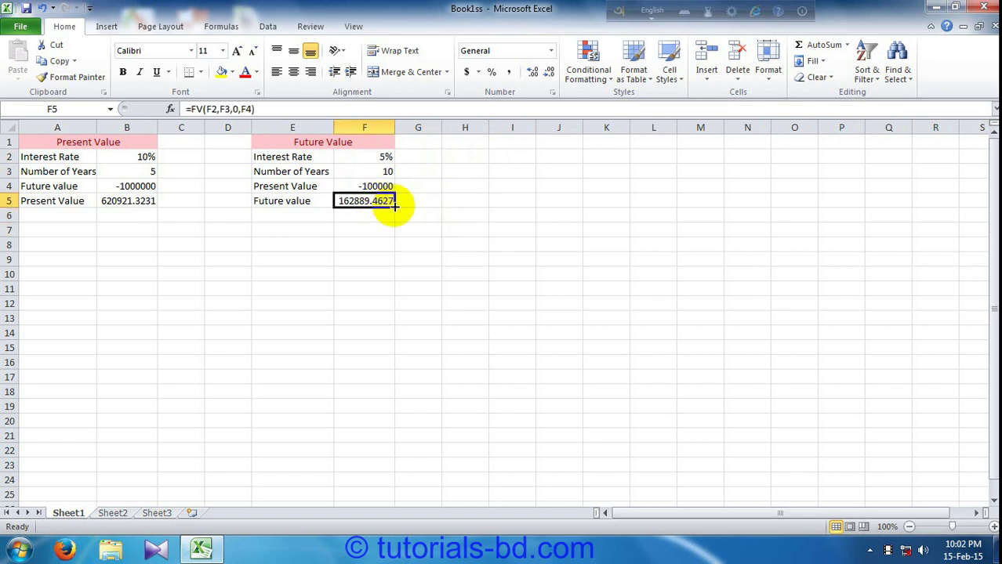
{"action": "left_click_drag", "start_coordinate": [394, 207], "coordinate": [478, 207]}
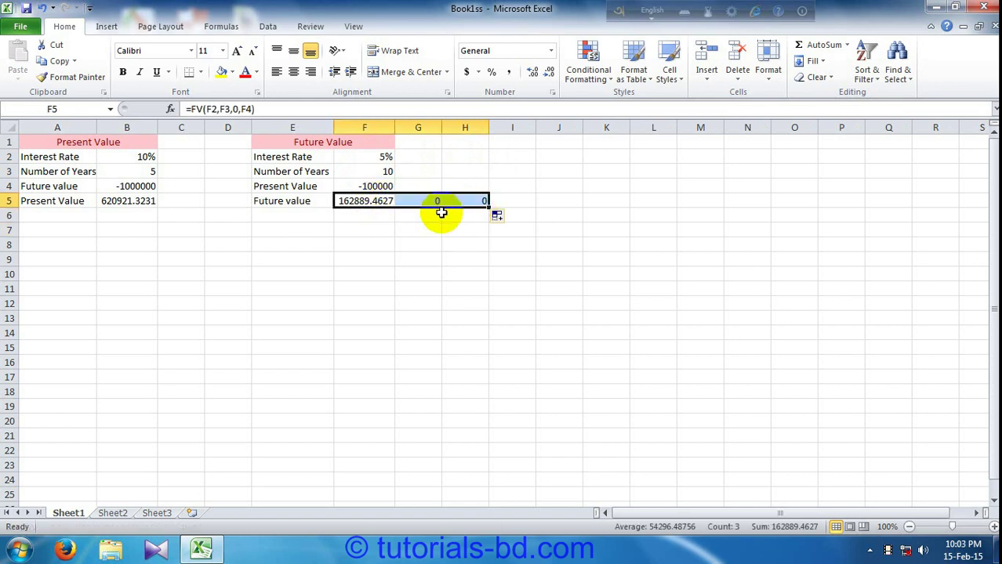
{"action": "left_click", "coordinate": [416, 155]}
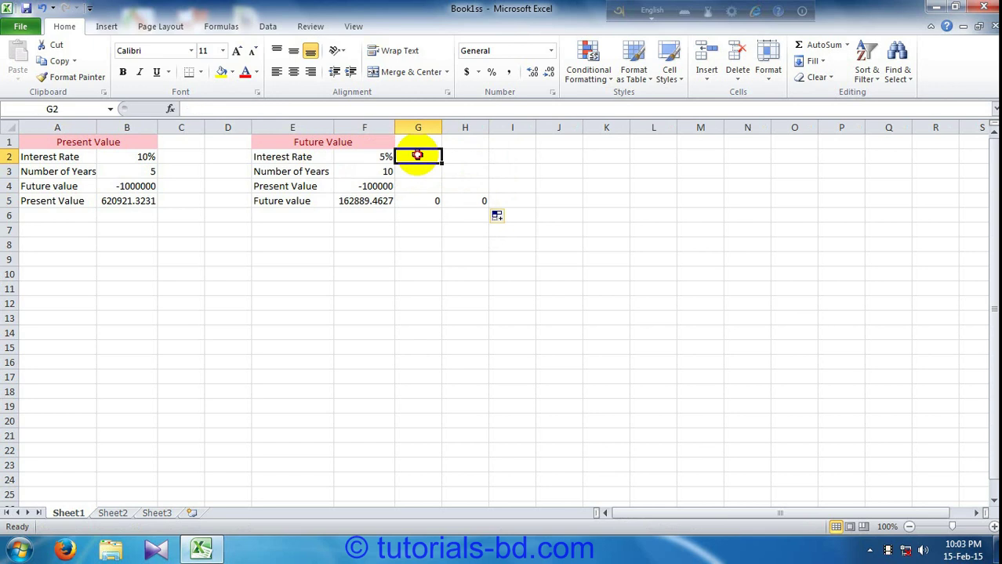
Enter 10% in G2, 5 in G3 and 1500 in G4
{"action": "type", "text": "1"}
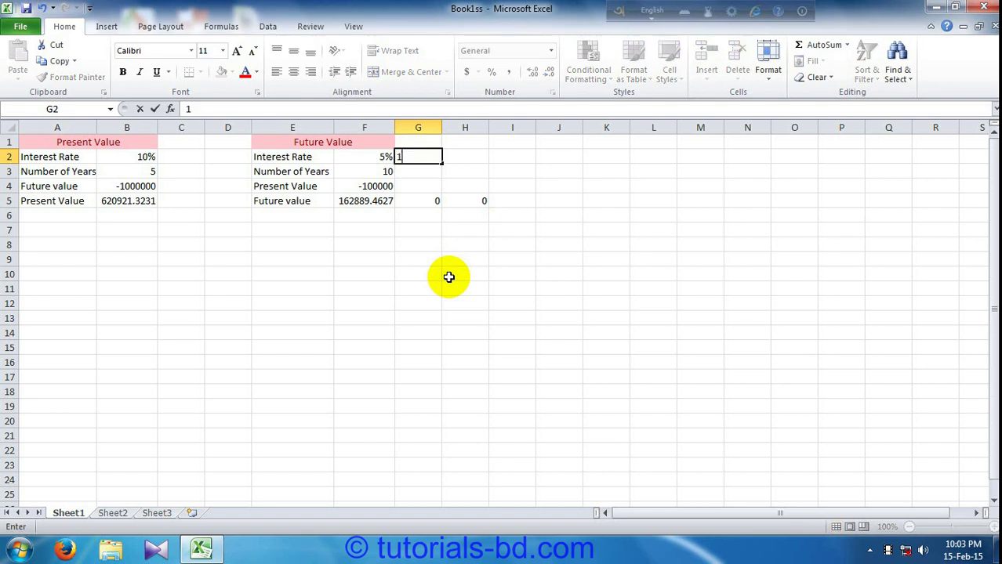
{"action": "type", "text": "0%"}
{"action": "key", "text": "Return"}
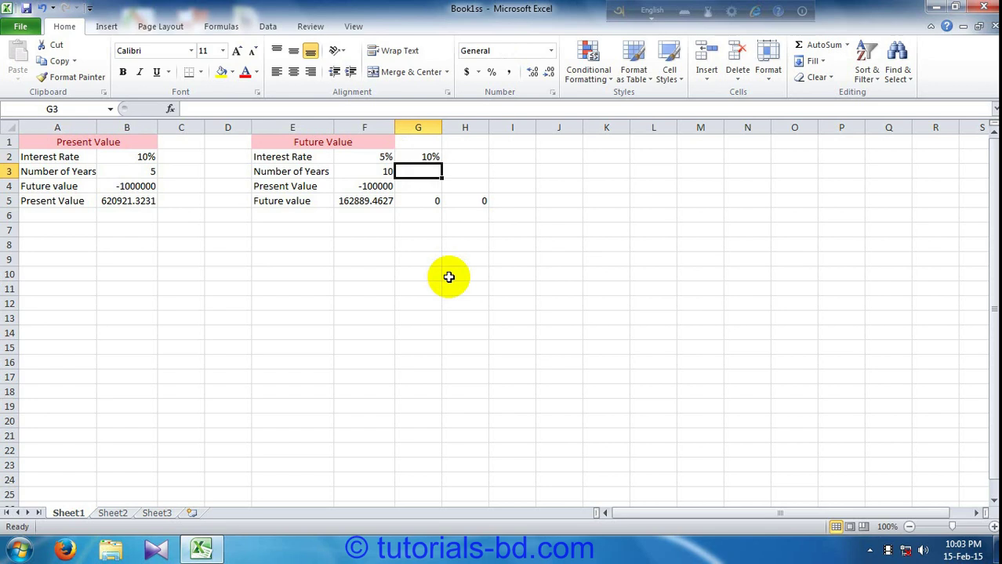
{"action": "type", "text": "5"}
{"action": "key", "text": "Return"}
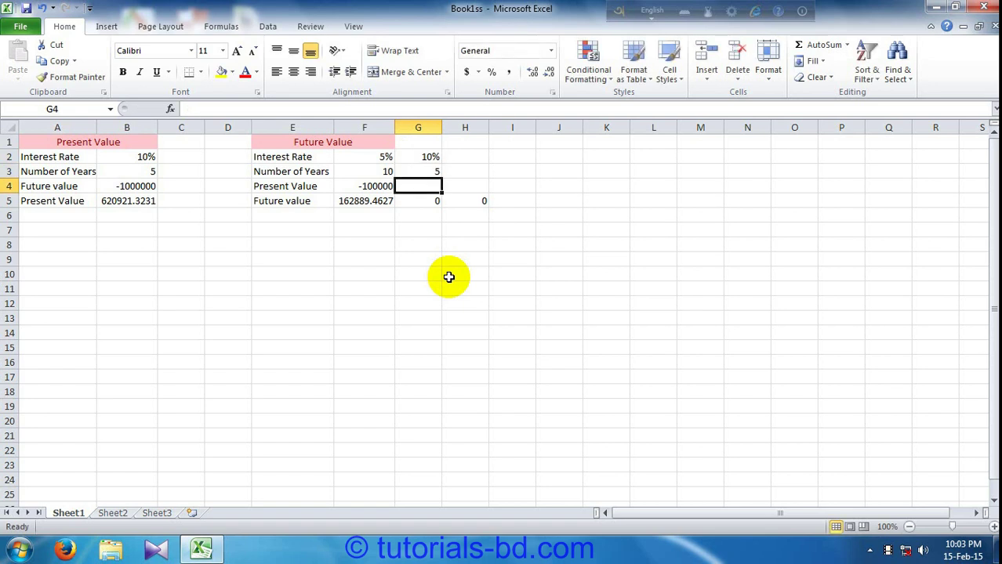
{"action": "type", "text": "15"}
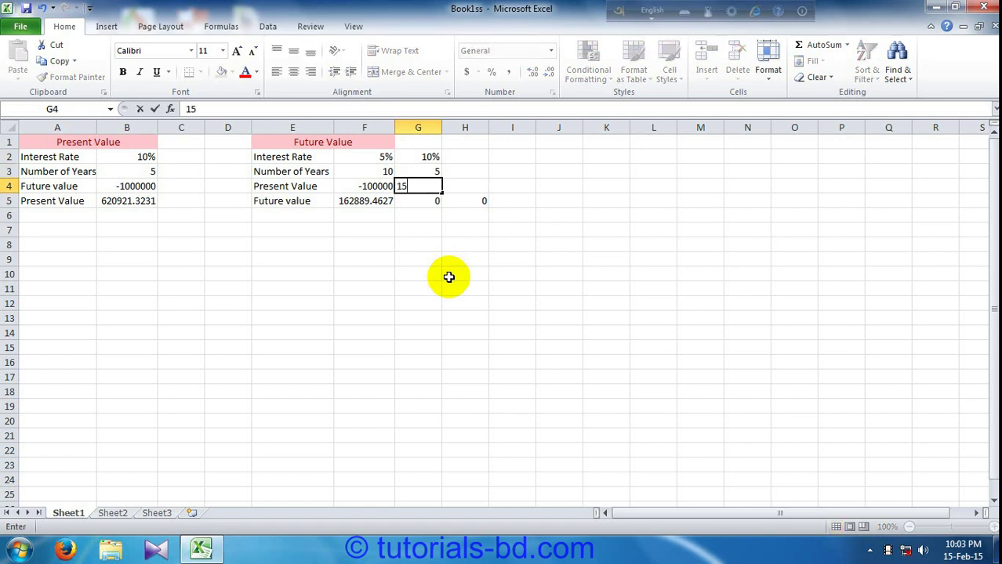
{"action": "type", "text": "00"}
{"action": "key", "text": "Return"}
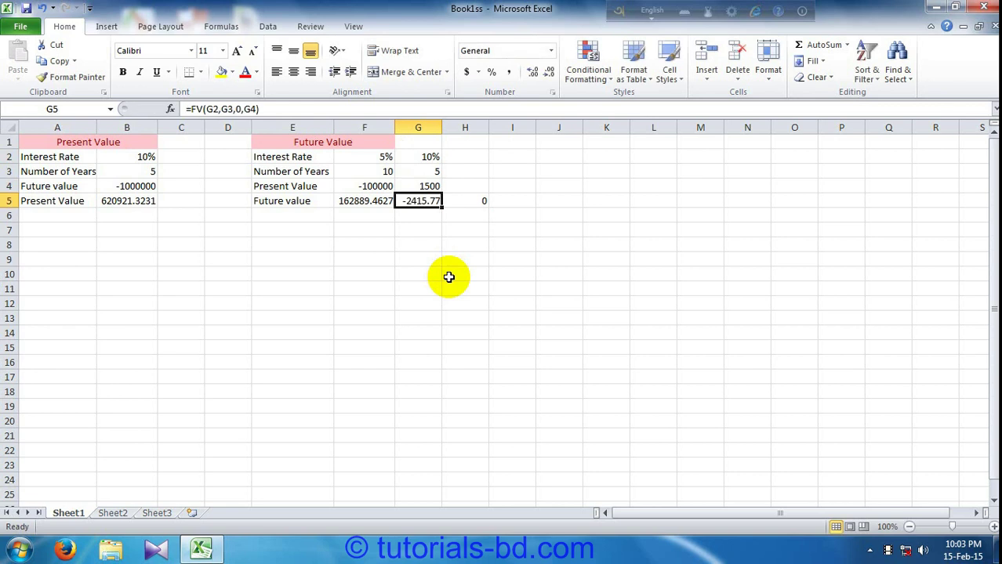
Compare G4, the original F5 formula and G5's -2415.77 result
{"action": "left_click", "coordinate": [418, 186]}
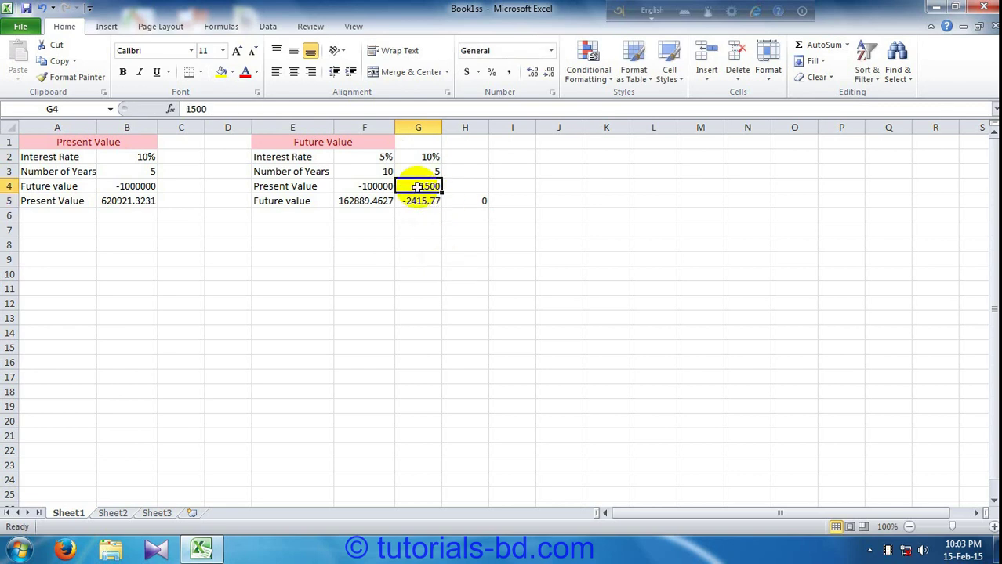
{"action": "left_click", "coordinate": [362, 208]}
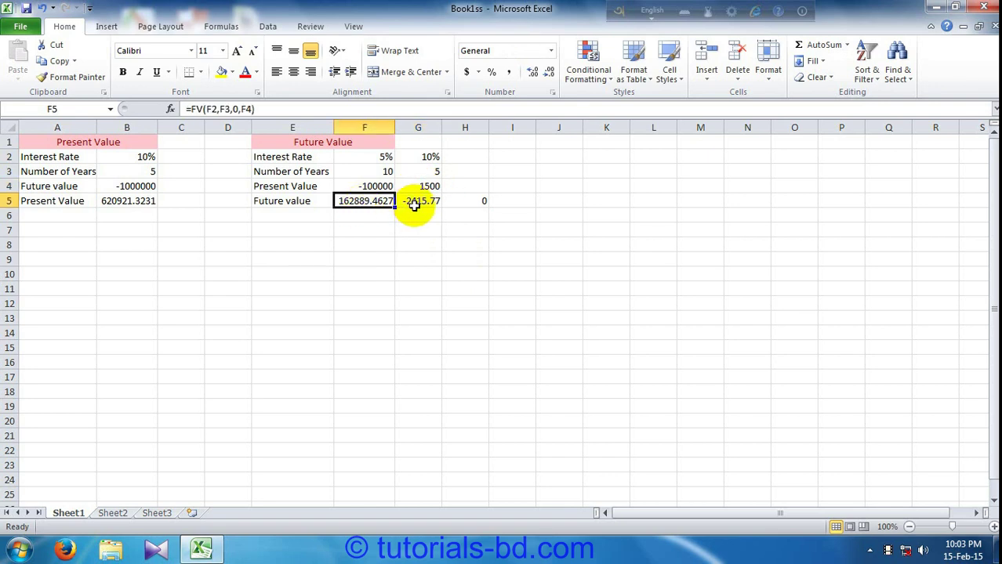
{"action": "left_click", "coordinate": [419, 202]}
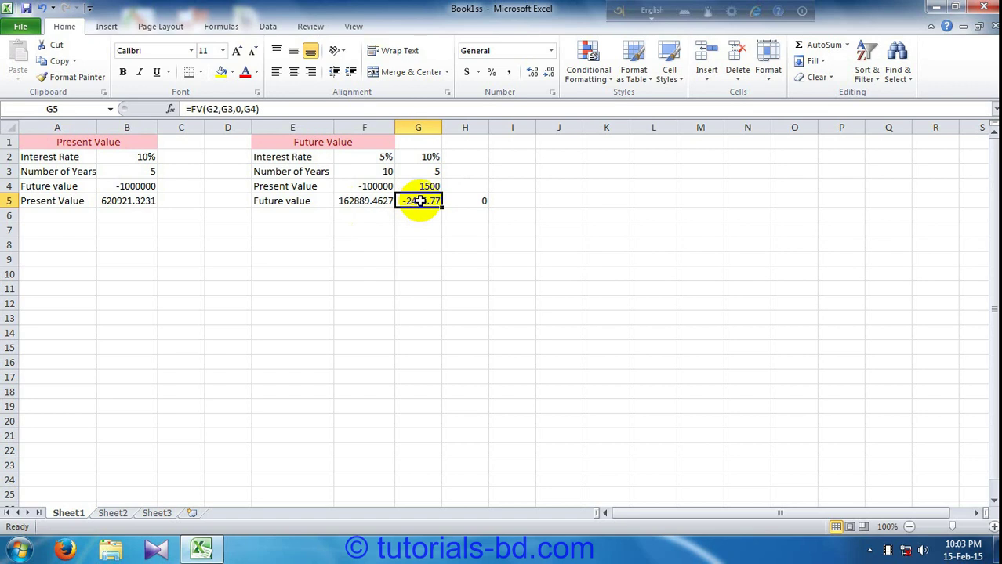